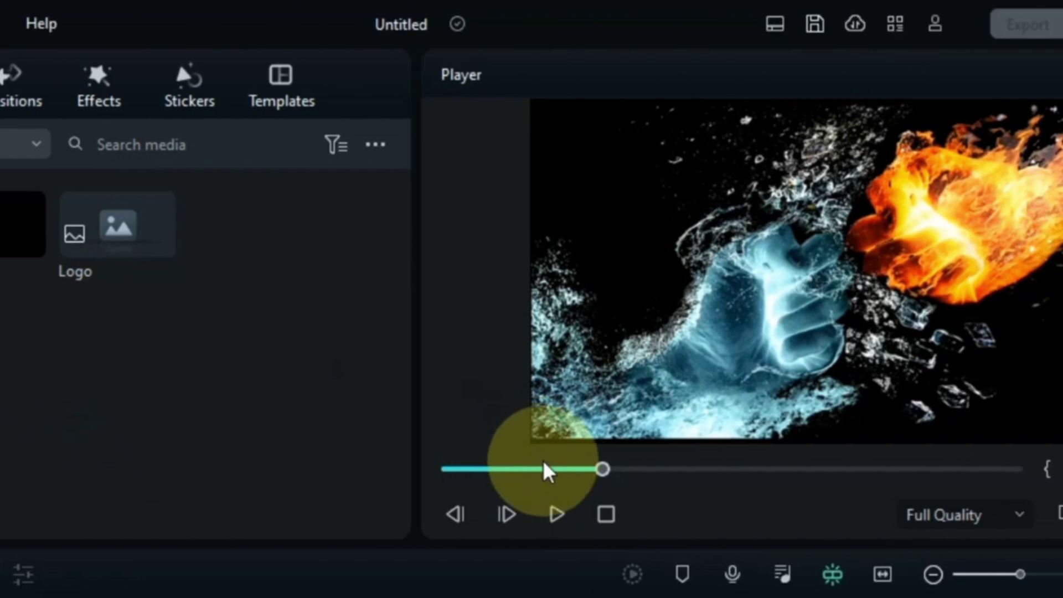
Preview the intro and Logo image, then drop the Intro clip at the start of video track 1.
{"action": "left_click", "coordinate": [1045, 515]}
{"action": "left_click", "coordinate": [358, 515]}
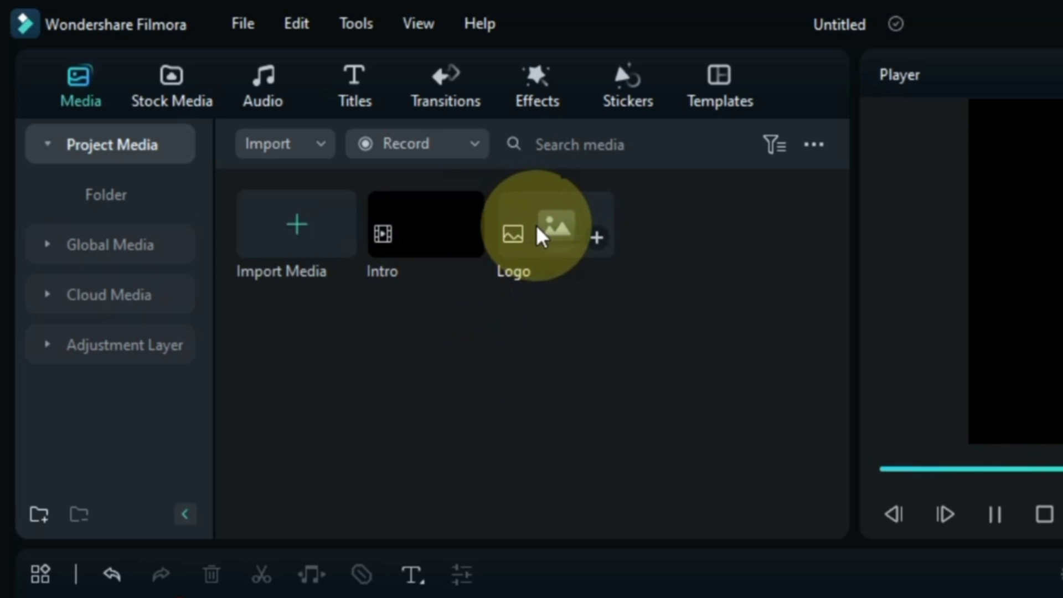
{"action": "left_click", "coordinate": [538, 232]}
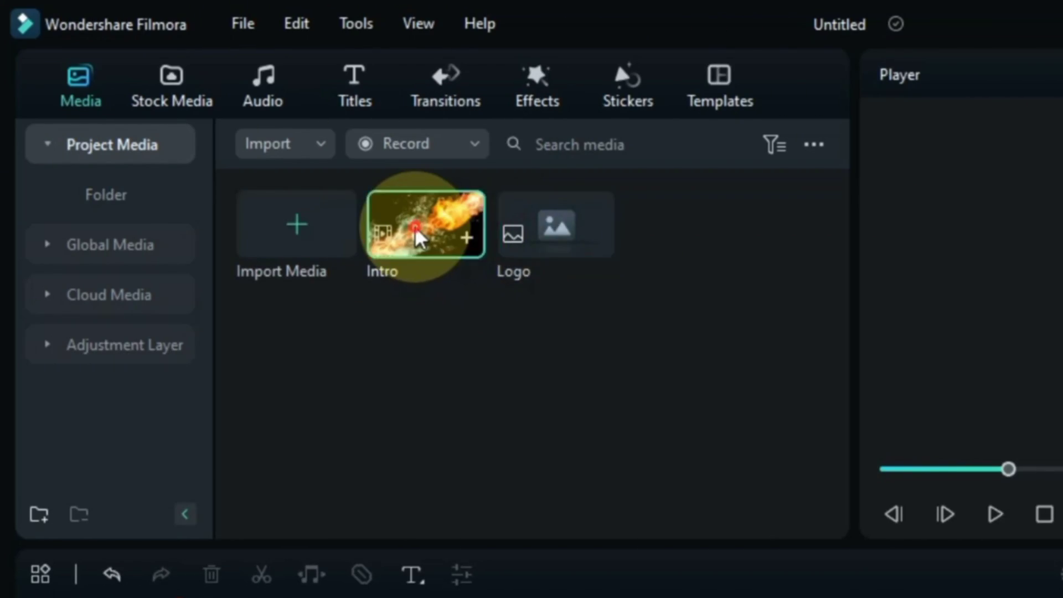
{"action": "left_click_drag", "start_coordinate": [414, 226], "coordinate": [162, 597]}
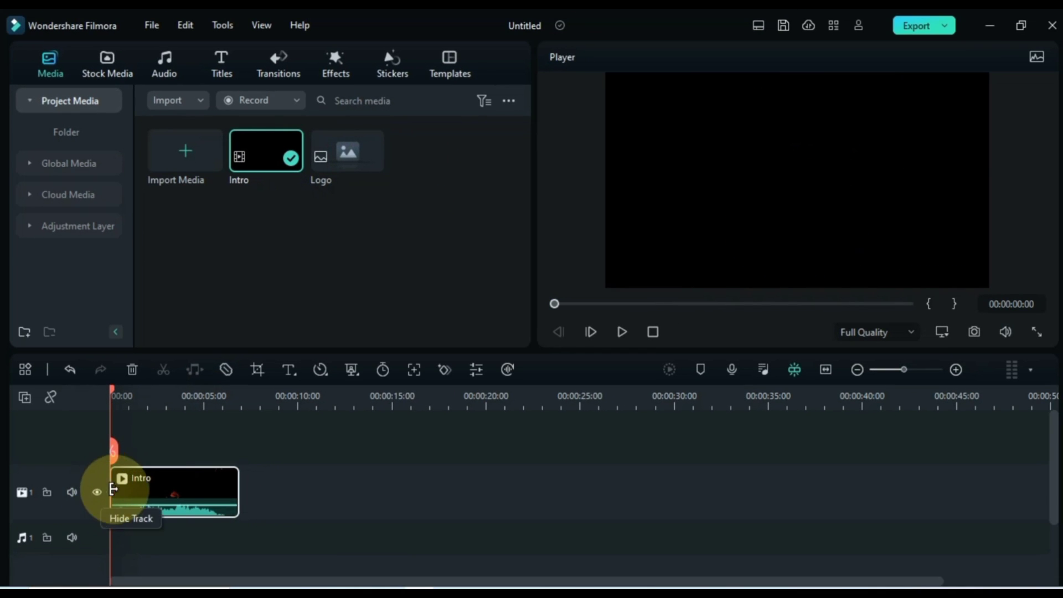
Split the Intro clip at 00:00:01:12.
{"action": "key", "text": "space"}
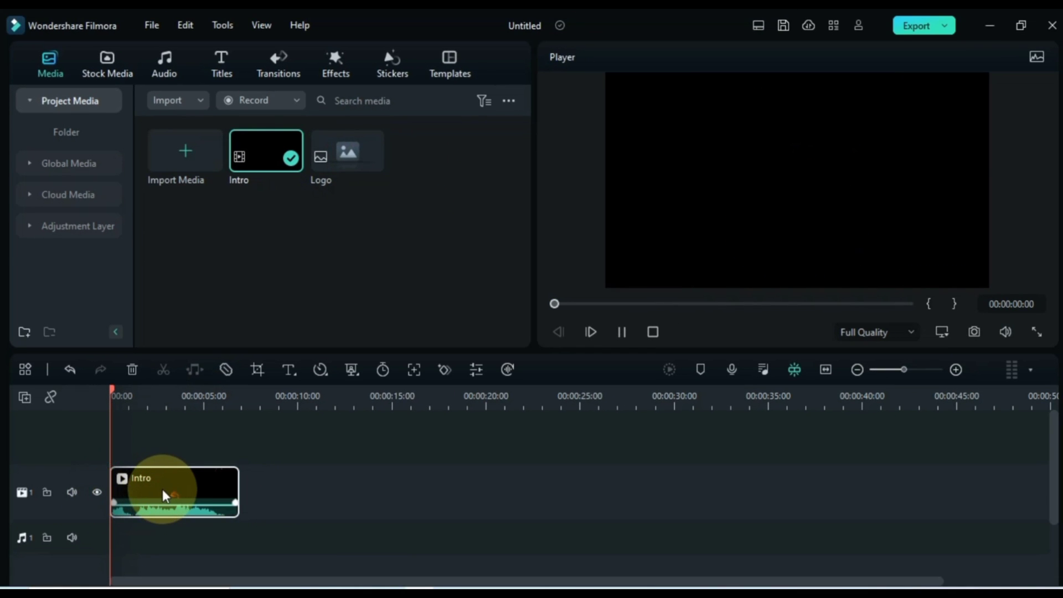
{"action": "key", "text": "space"}
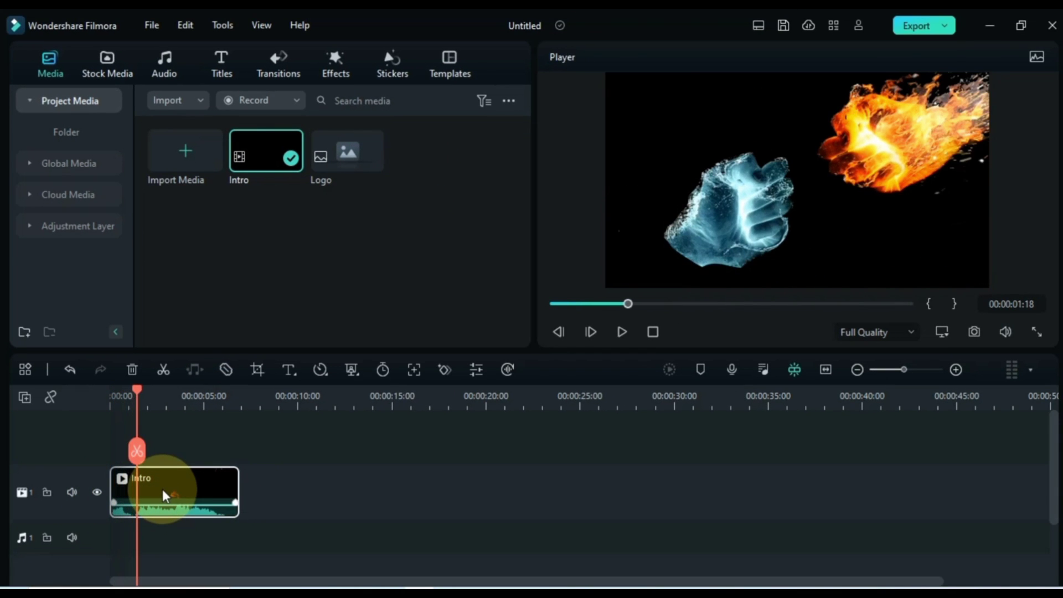
{"action": "left_click_drag", "start_coordinate": [142, 391], "coordinate": [132, 394]}
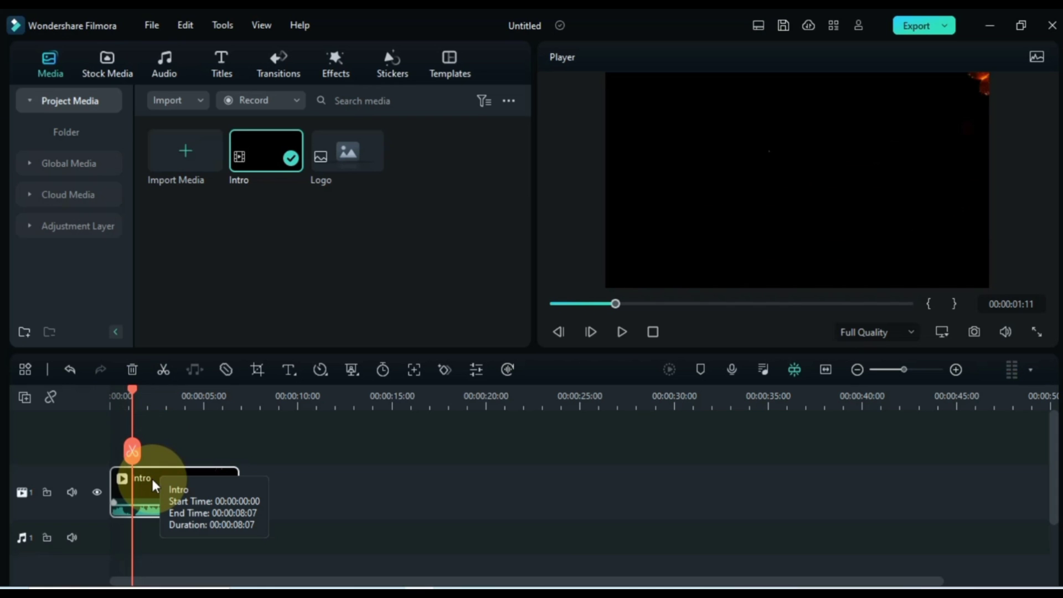
{"action": "left_click", "coordinate": [150, 480]}
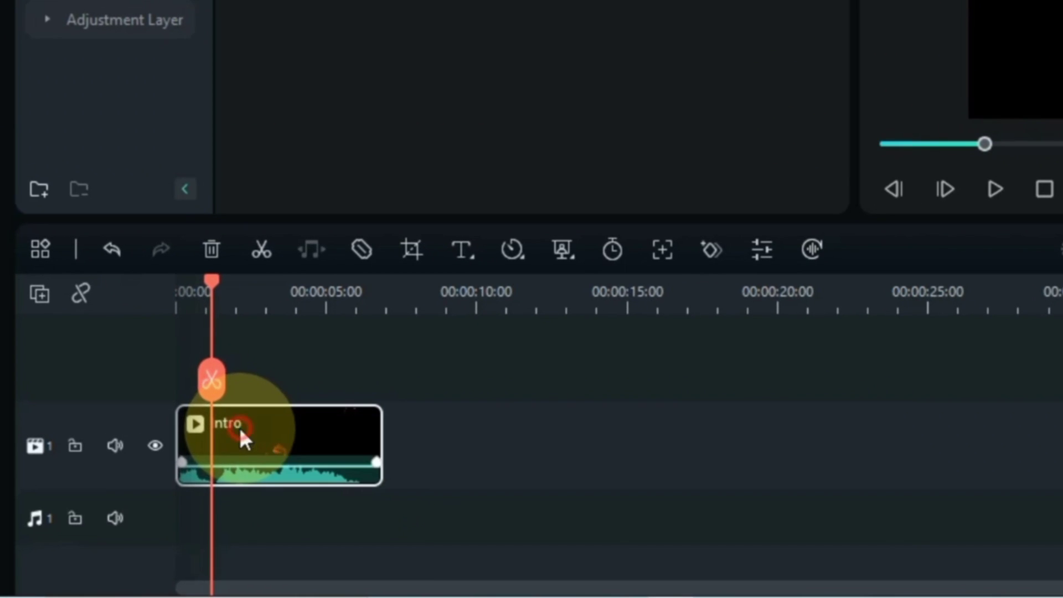
{"action": "left_click", "coordinate": [215, 379]}
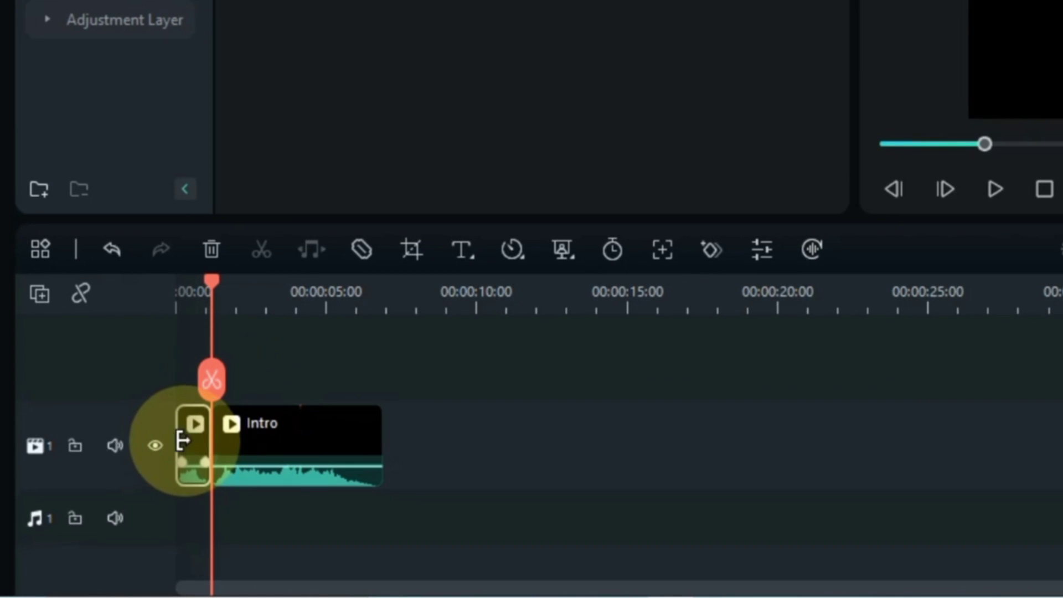
Move the short split piece after the Intro, start Intro at 00:00, preview, and enlarge the timeline.
{"action": "left_click_drag", "start_coordinate": [190, 435], "coordinate": [510, 432]}
{"action": "left_click_drag", "start_coordinate": [352, 451], "coordinate": [256, 441]}
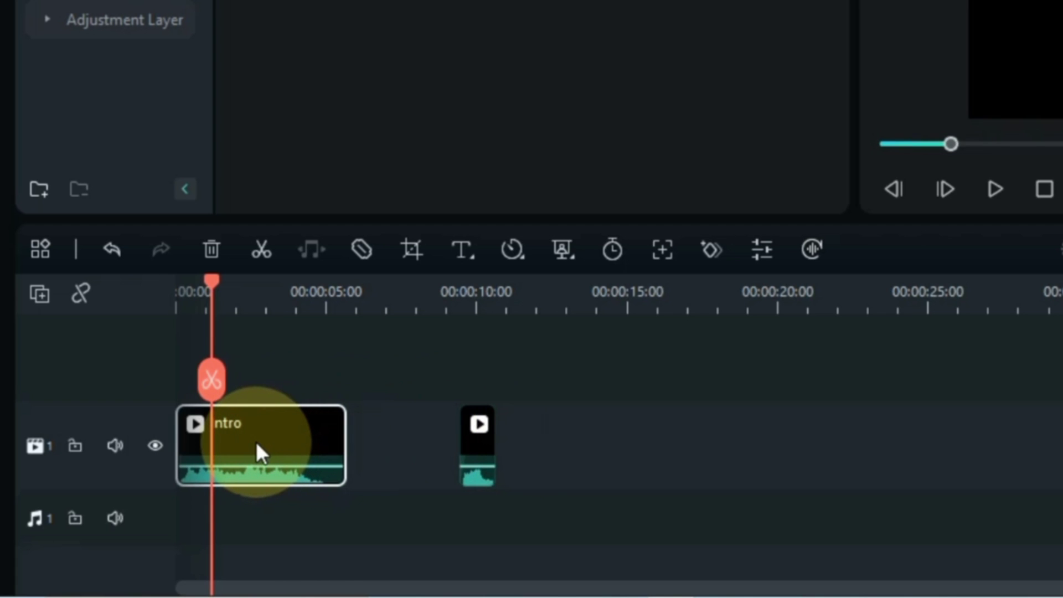
{"action": "left_click_drag", "start_coordinate": [212, 285], "coordinate": [179, 287]}
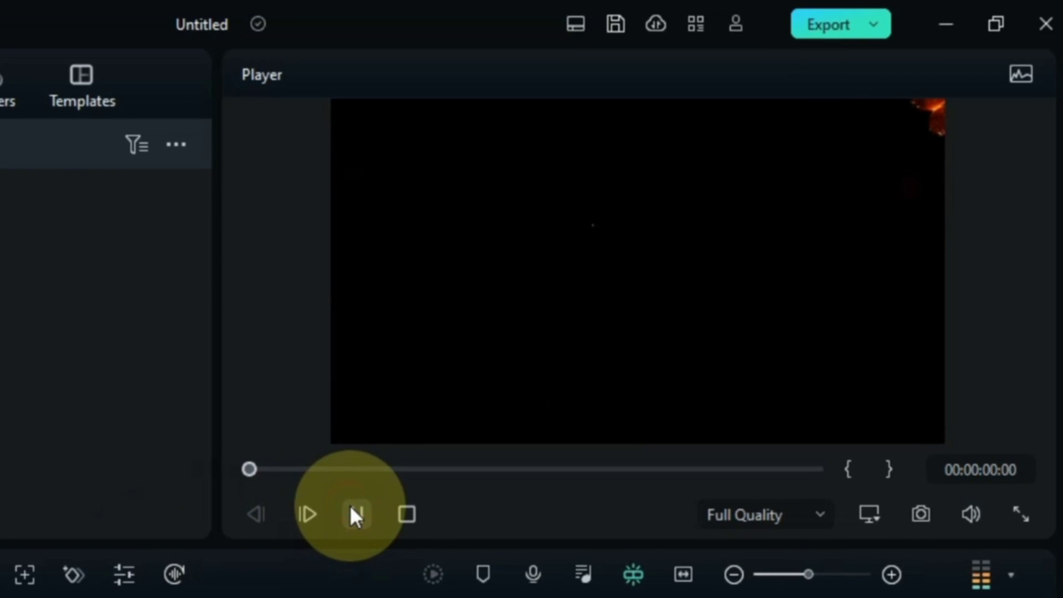
{"action": "left_click", "coordinate": [992, 186]}
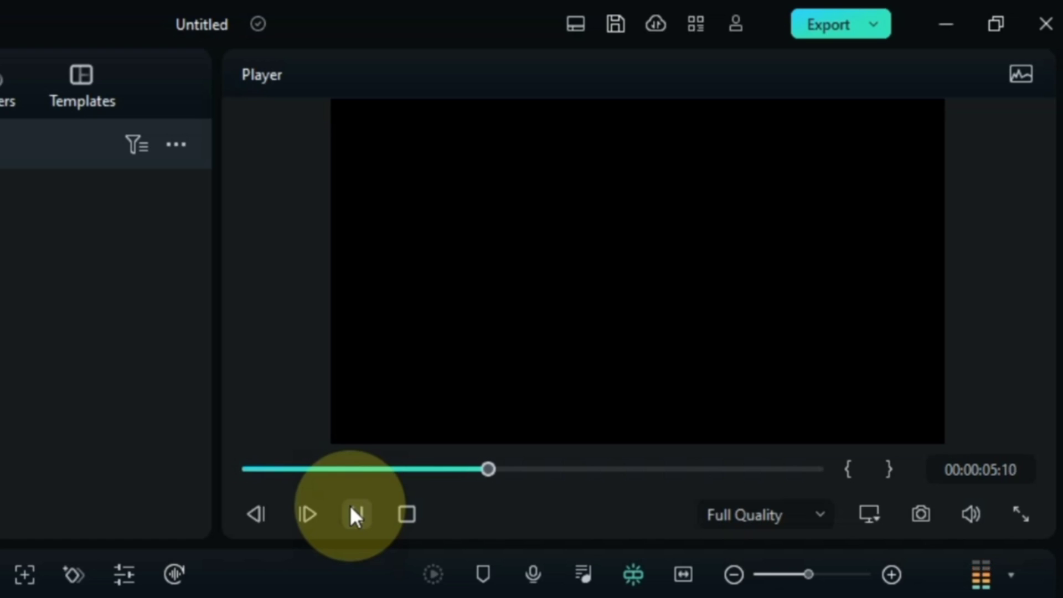
{"action": "left_click", "coordinate": [356, 515]}
{"action": "left_click_drag", "start_coordinate": [191, 394], "coordinate": [137, 392]}
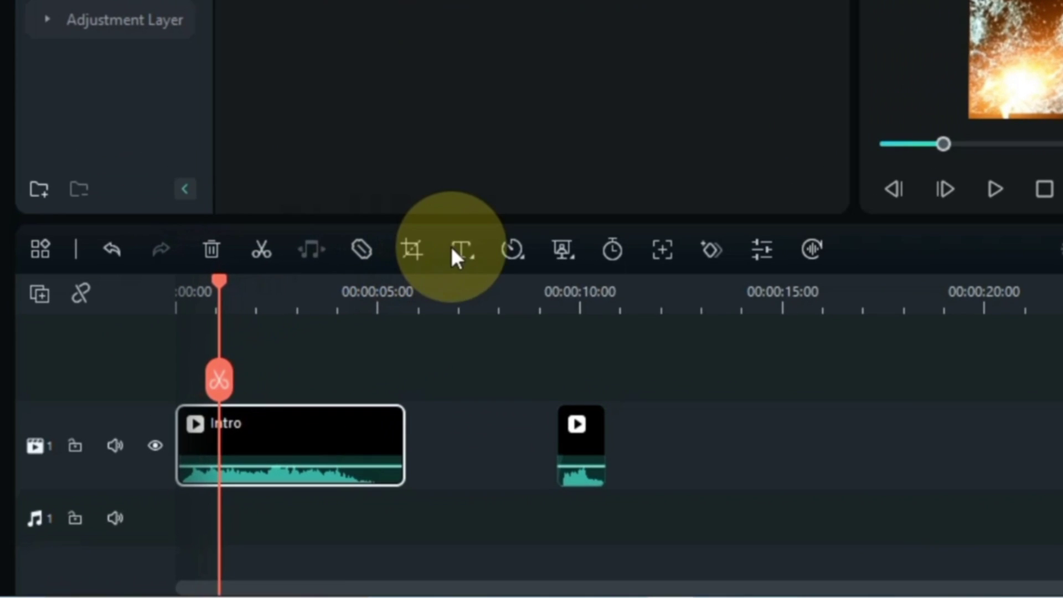
Add a Quick Text title above the intro and replace Lorem ipsum with 'Salih Tutorials'.
{"action": "left_click", "coordinate": [288, 368]}
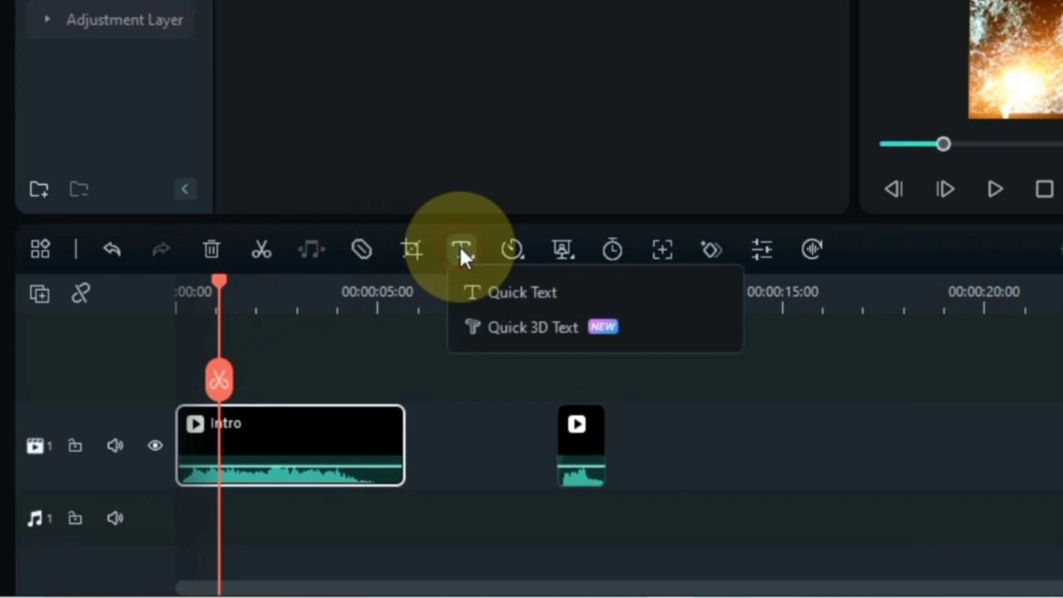
{"action": "left_click", "coordinate": [513, 281]}
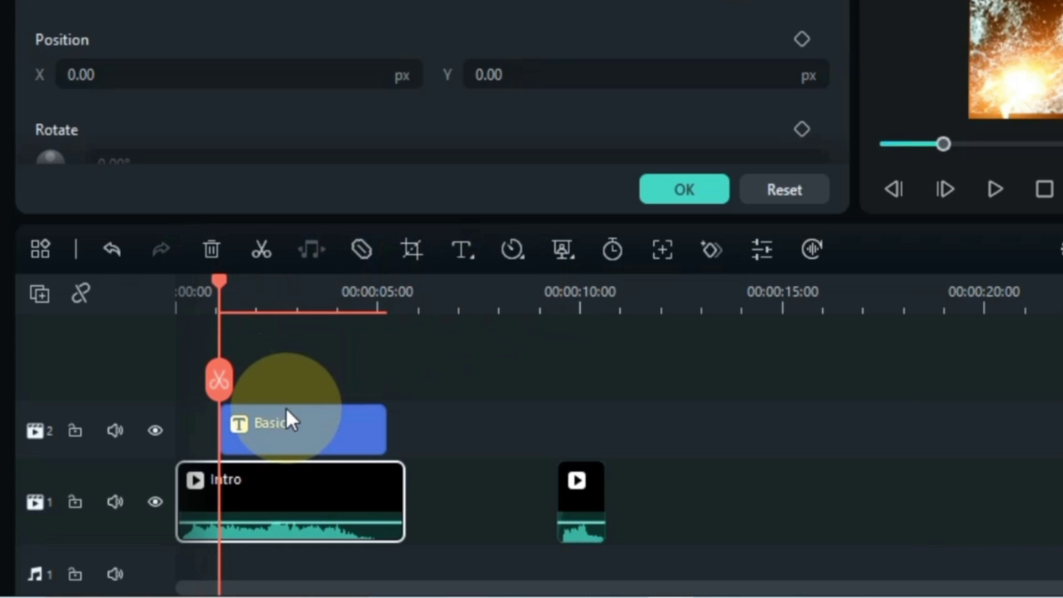
{"action": "double_click", "coordinate": [286, 427]}
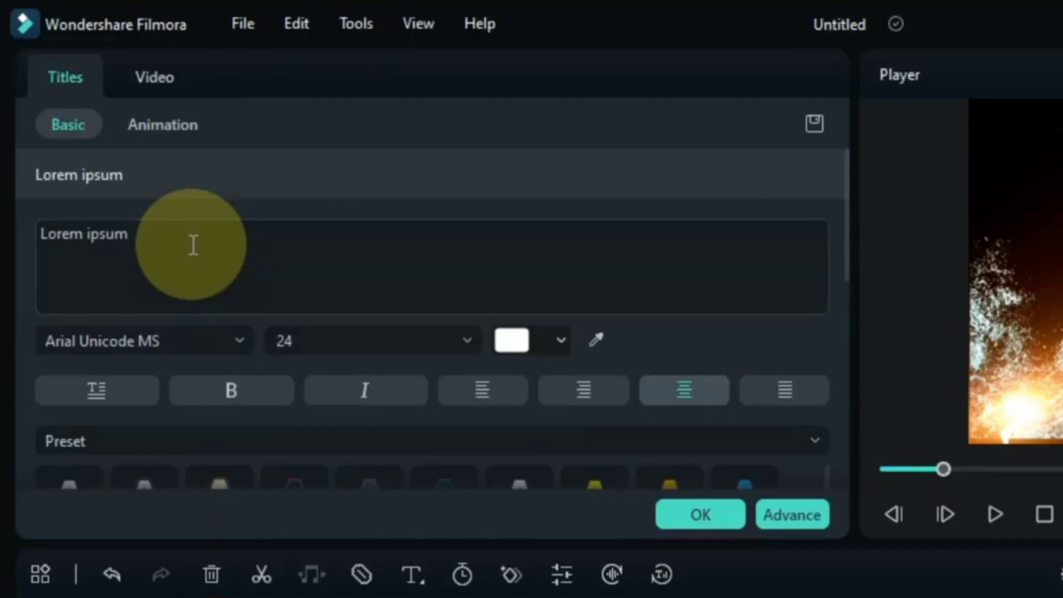
{"action": "left_click", "coordinate": [267, 269]}
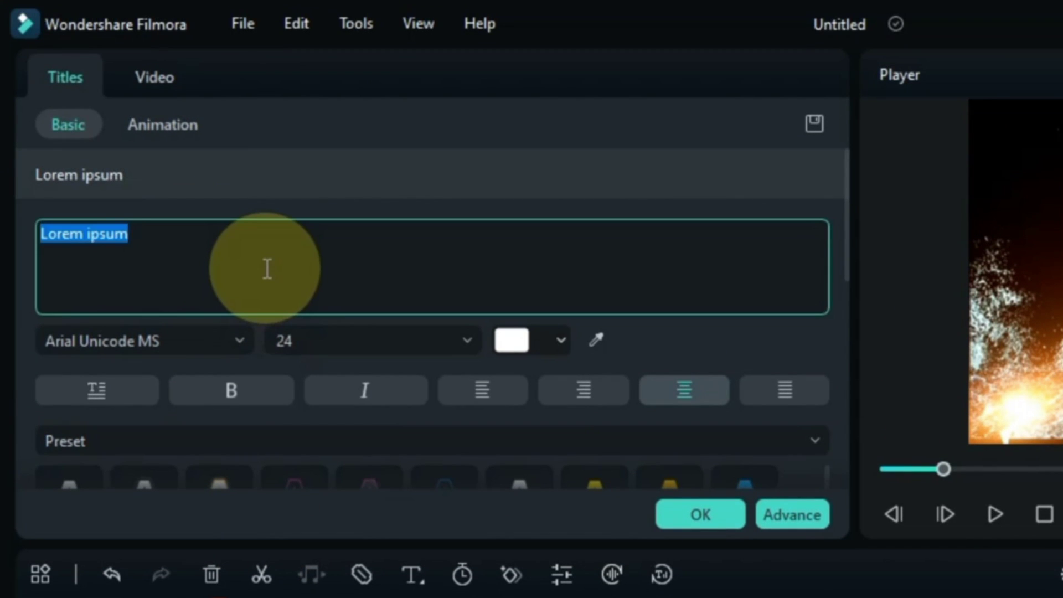
{"action": "type", "text": "Salih Tutorials"}
Set the title's font size to 62 and its font to Carter One.
{"action": "left_click", "coordinate": [467, 339]}
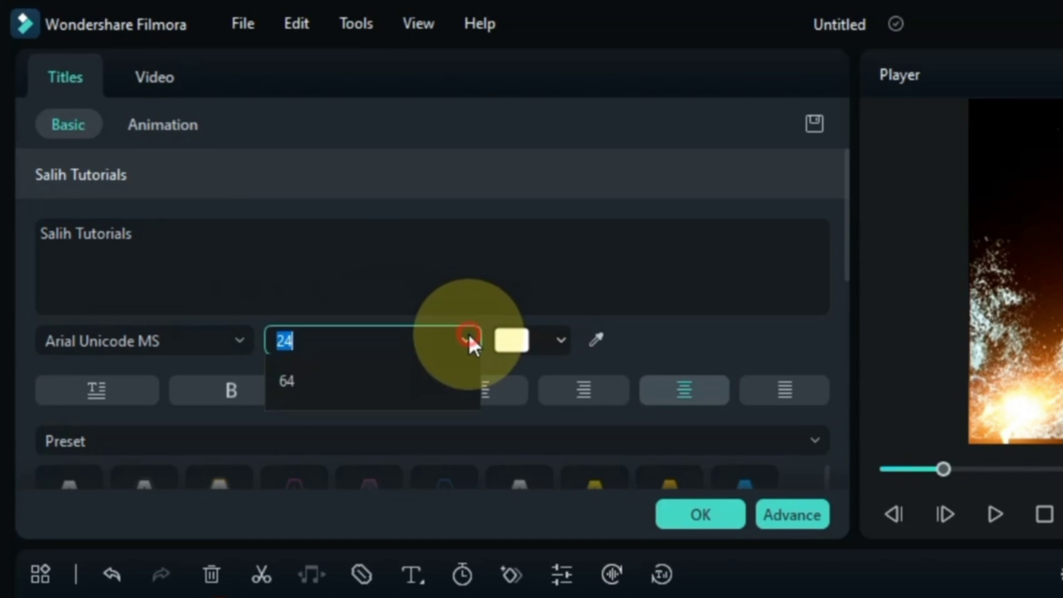
{"action": "scroll", "coordinate": [423, 384], "scroll_direction": "down", "scroll_amount": 2}
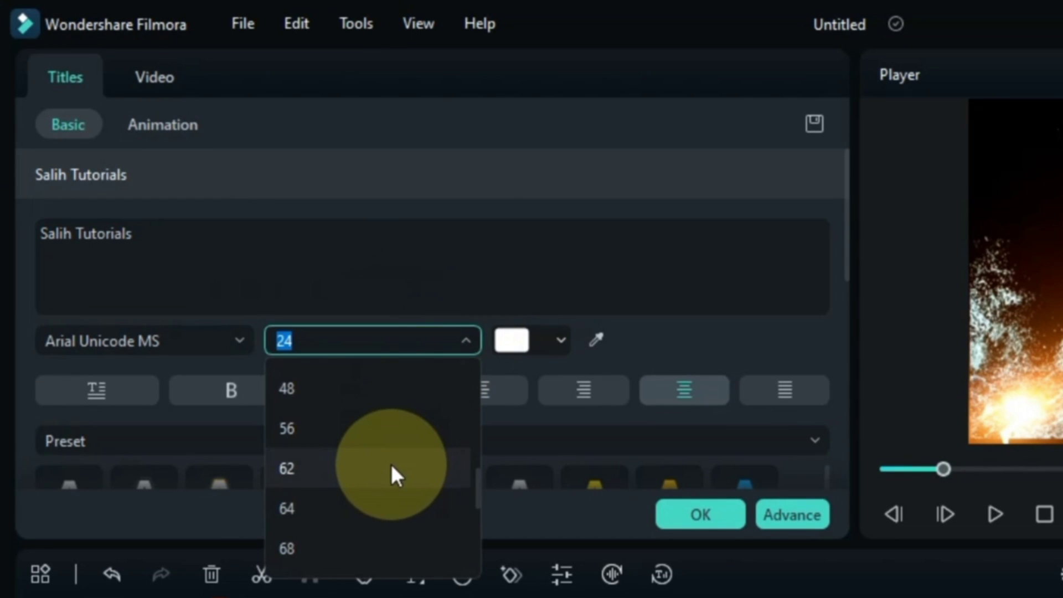
{"action": "left_click", "coordinate": [387, 466]}
{"action": "left_click", "coordinate": [225, 349]}
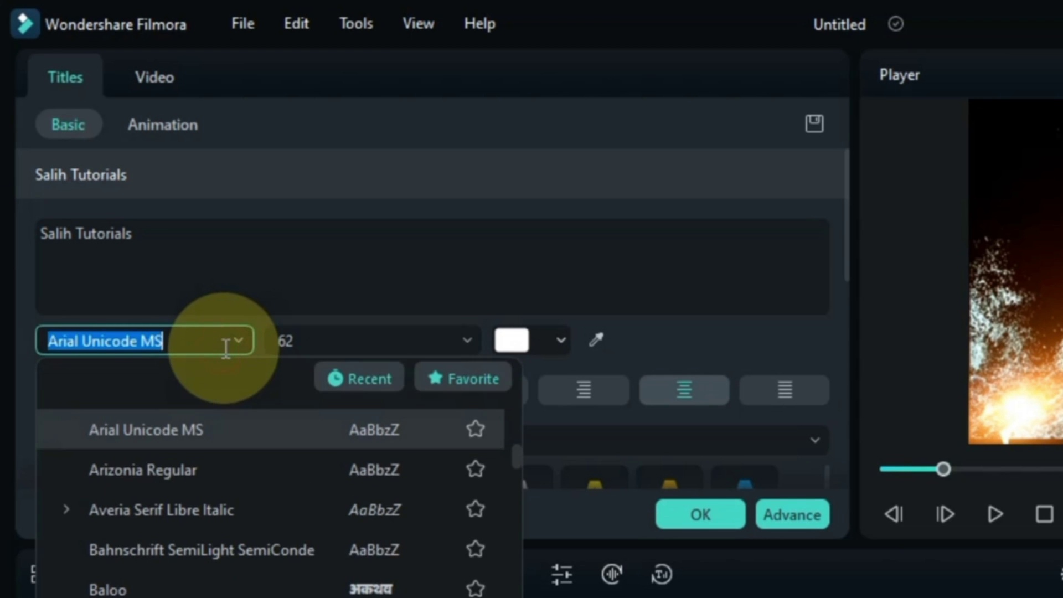
{"action": "type", "text": "carter one"}
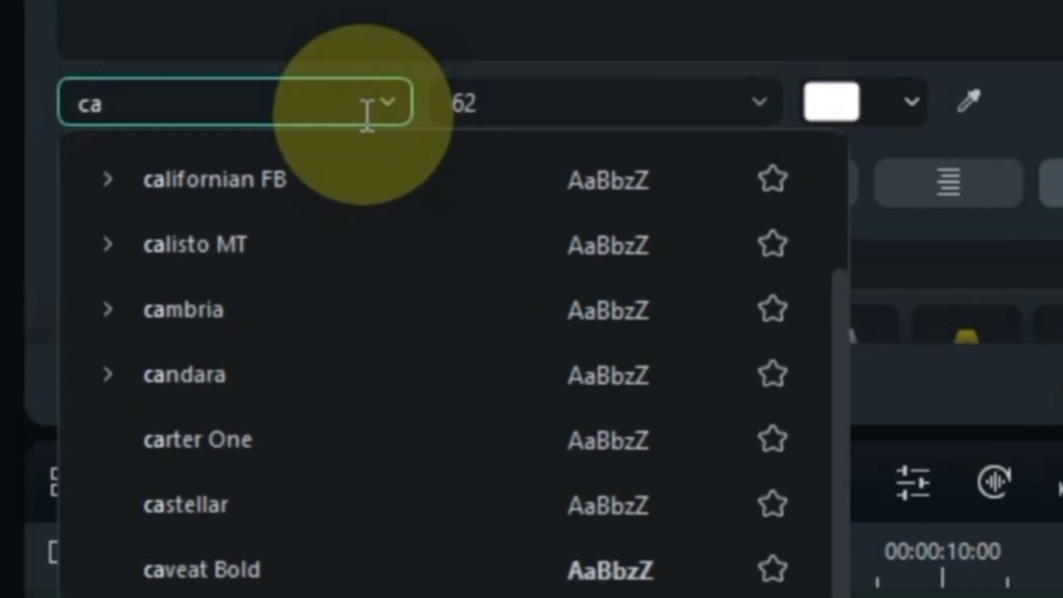
{"action": "key", "text": "Return"}
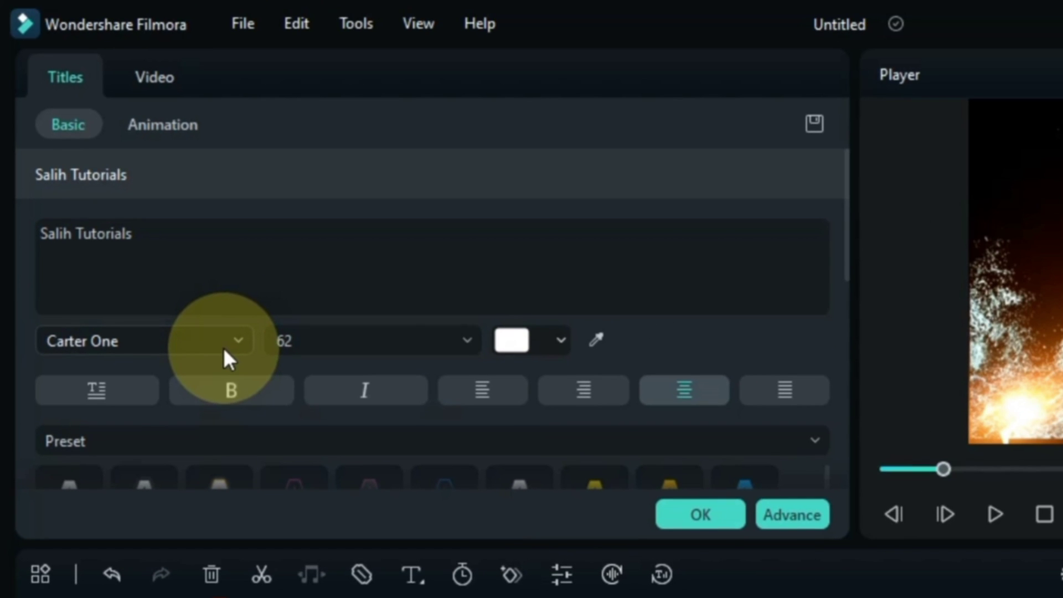
{"action": "left_click", "coordinate": [165, 85]}
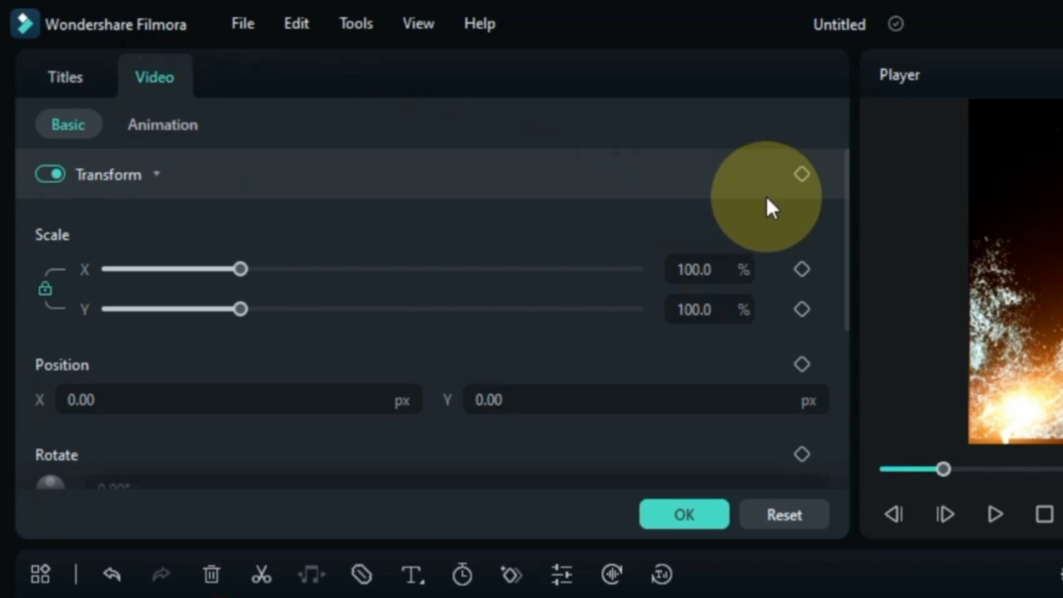
Keyframe the title's starting transform: rotated, scaled to 149.6%, positioned at X -168, Y 506.
{"action": "left_click", "coordinate": [802, 175]}
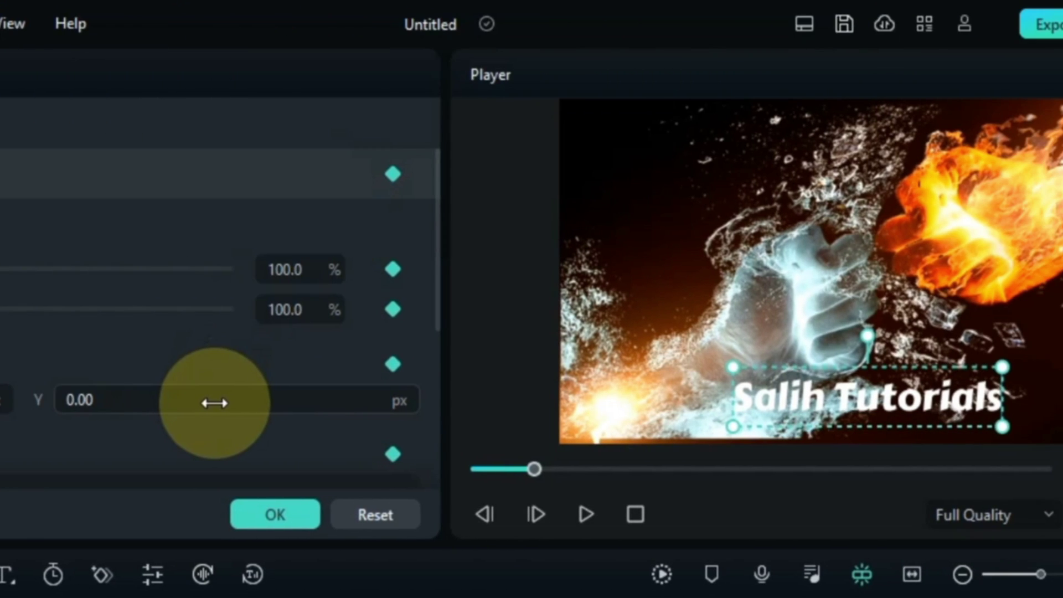
{"action": "left_click_drag", "start_coordinate": [213, 403], "coordinate": [201, 426]}
{"action": "scroll", "coordinate": [194, 435], "scroll_direction": "down", "scroll_amount": 1}
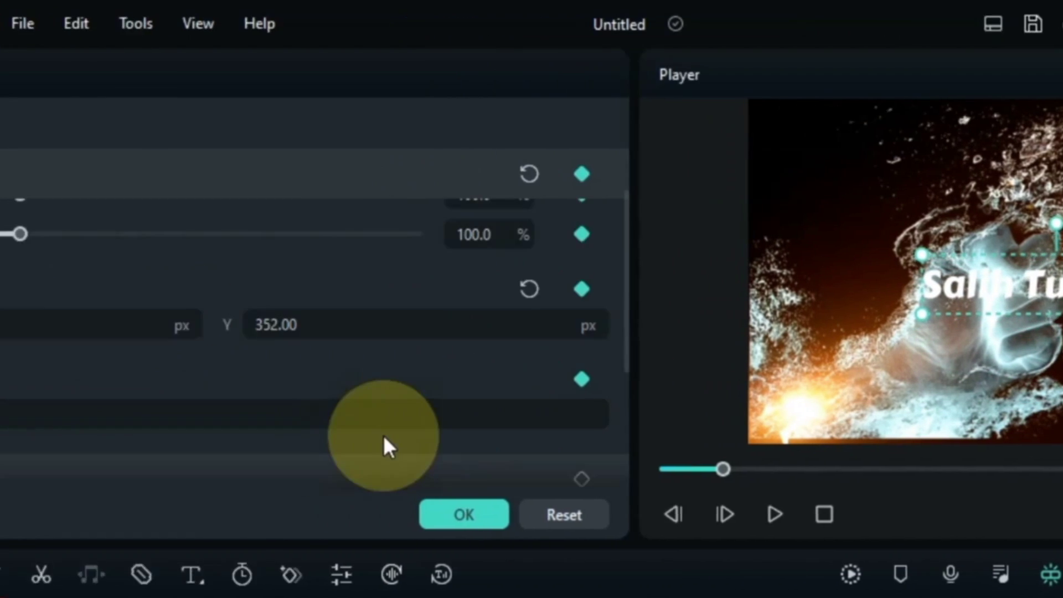
{"action": "left_click_drag", "start_coordinate": [369, 421], "coordinate": [277, 420]}
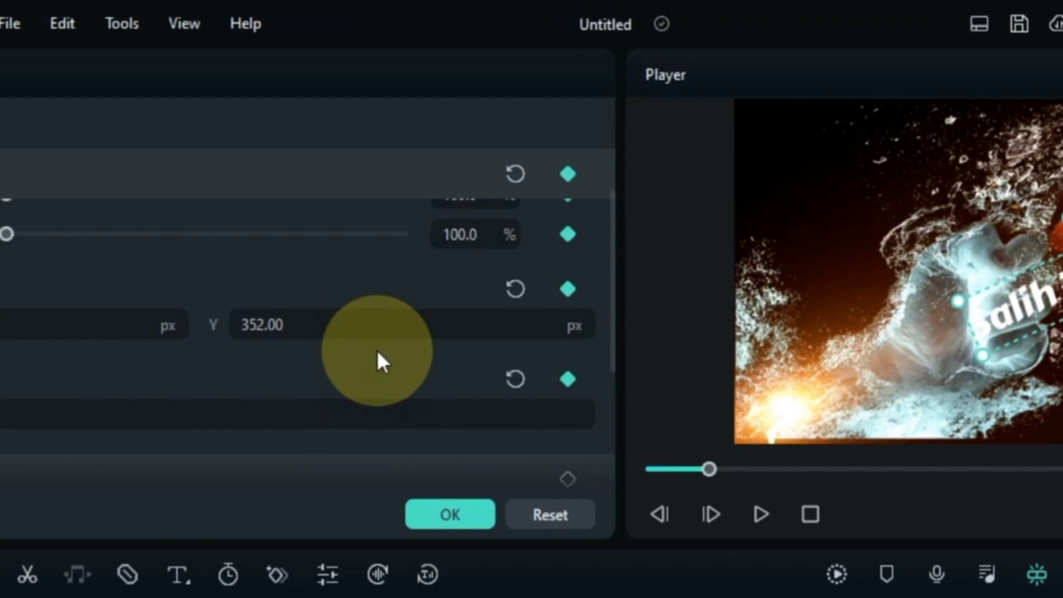
{"action": "scroll", "coordinate": [167, 356], "scroll_direction": "up", "scroll_amount": 2}
{"action": "left_click_drag", "start_coordinate": [701, 273], "coordinate": [805, 273]}
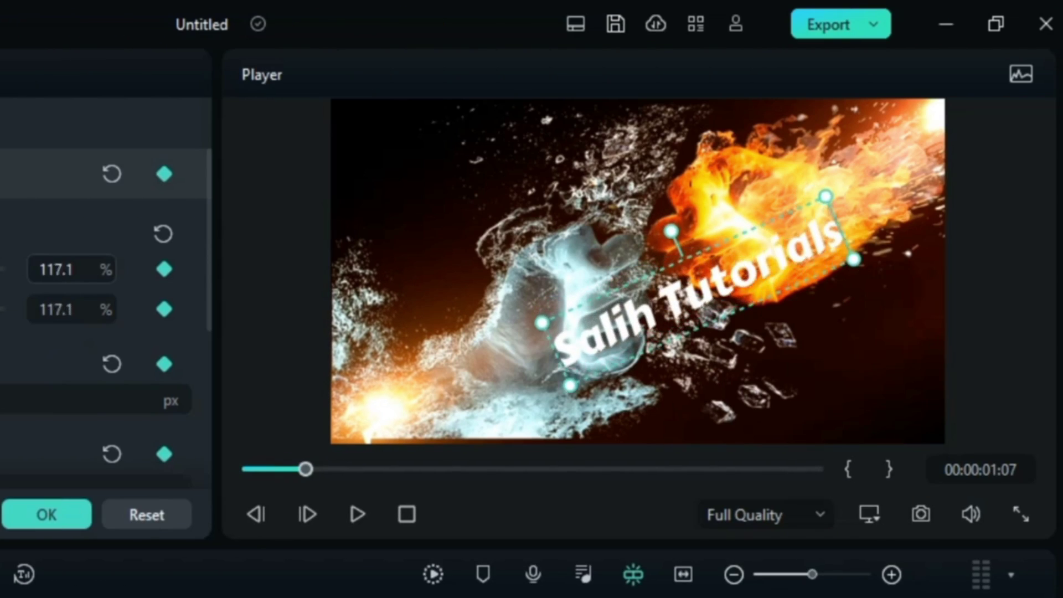
{"action": "left_click_drag", "start_coordinate": [111, 269], "coordinate": [116, 269]}
{"action": "left_click_drag", "start_coordinate": [2, 397], "coordinate": [83, 397]}
{"action": "left_click_drag", "start_coordinate": [111, 321], "coordinate": [144, 320]}
{"action": "left_click_drag", "start_coordinate": [45, 321], "coordinate": [354, 597]}
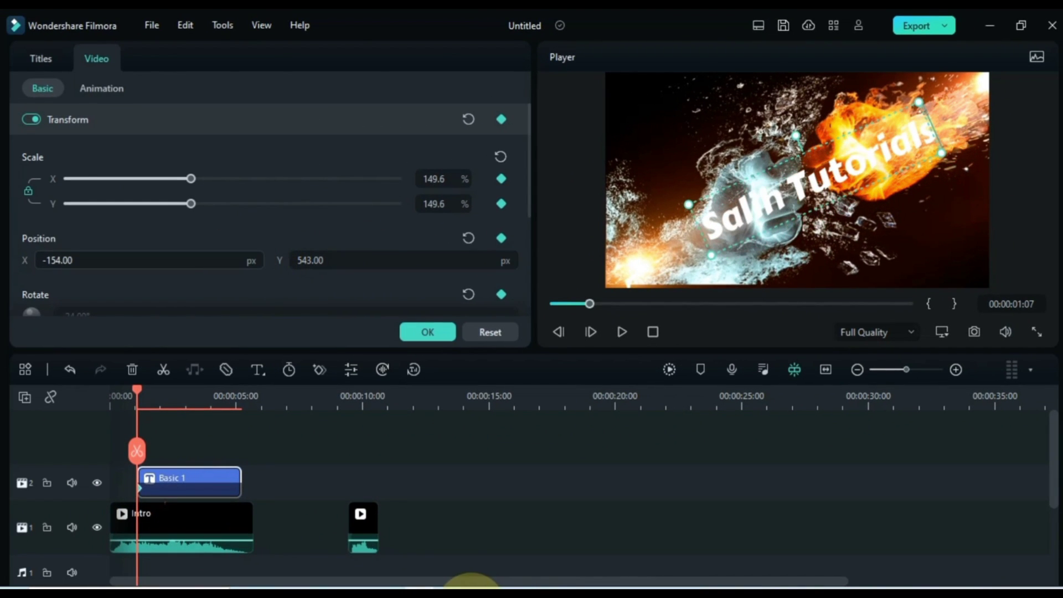
{"action": "left_click_drag", "start_coordinate": [363, 261], "coordinate": [504, 584]}
{"action": "left_click_drag", "start_coordinate": [218, 261], "coordinate": [515, 584]}
At 00:00:02:12, keyframe the title at 100% scale, no rotation, position 0, 92.
{"action": "left_click", "coordinate": [131, 394]}
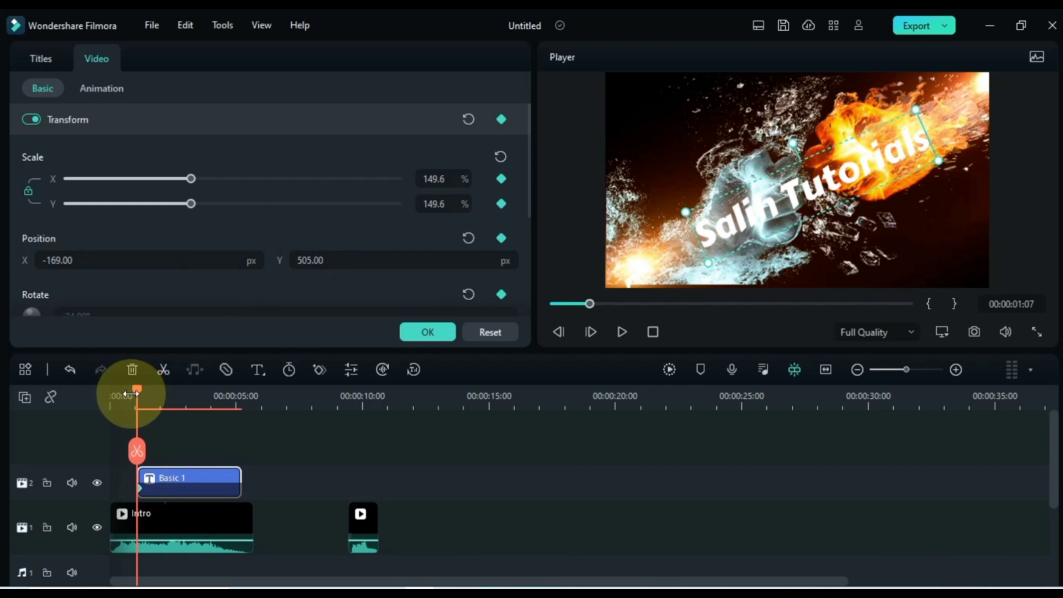
{"action": "left_click_drag", "start_coordinate": [140, 393], "coordinate": [162, 393]}
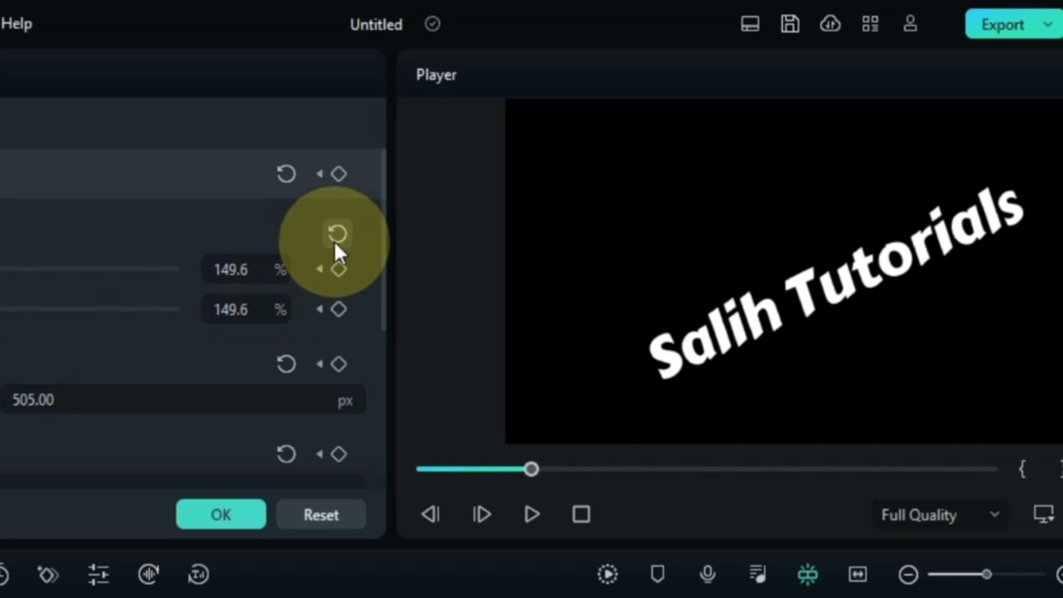
{"action": "left_click", "coordinate": [336, 243]}
{"action": "left_click", "coordinate": [289, 363]}
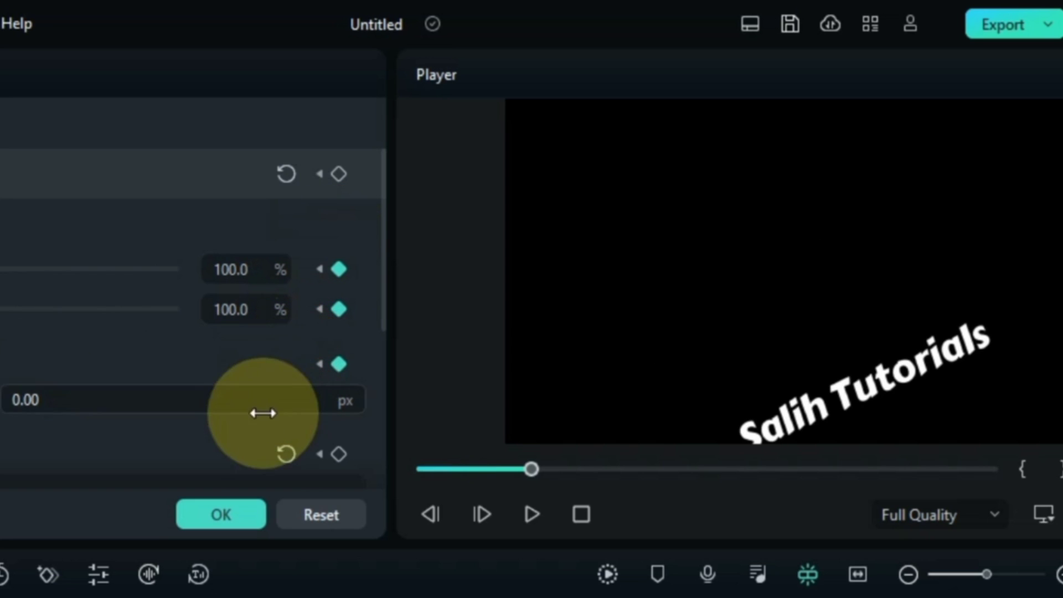
{"action": "left_click", "coordinate": [286, 452]}
{"action": "left_click_drag", "start_coordinate": [168, 404], "coordinate": [219, 405]}
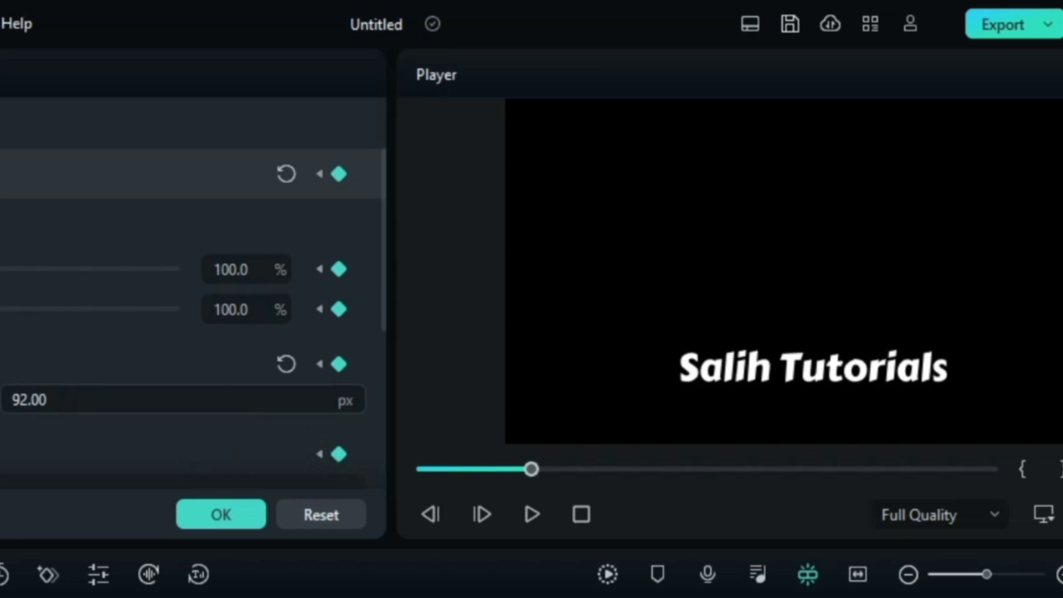
{"action": "left_click", "coordinate": [168, 404]}
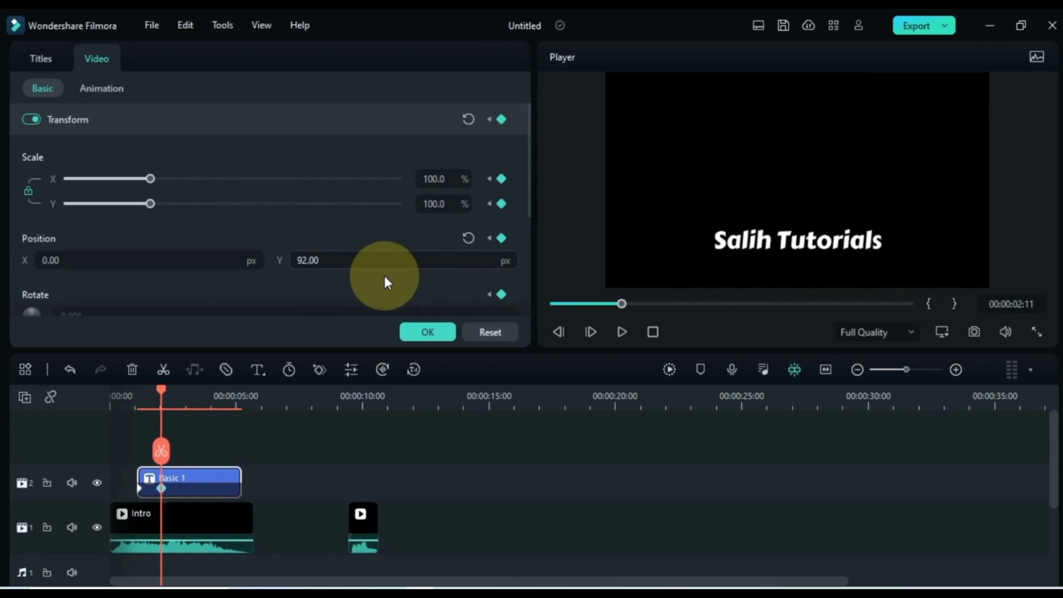
Play the title animation twice from the start, then close the title editor.
{"action": "left_click_drag", "start_coordinate": [164, 386], "coordinate": [62, 414]}
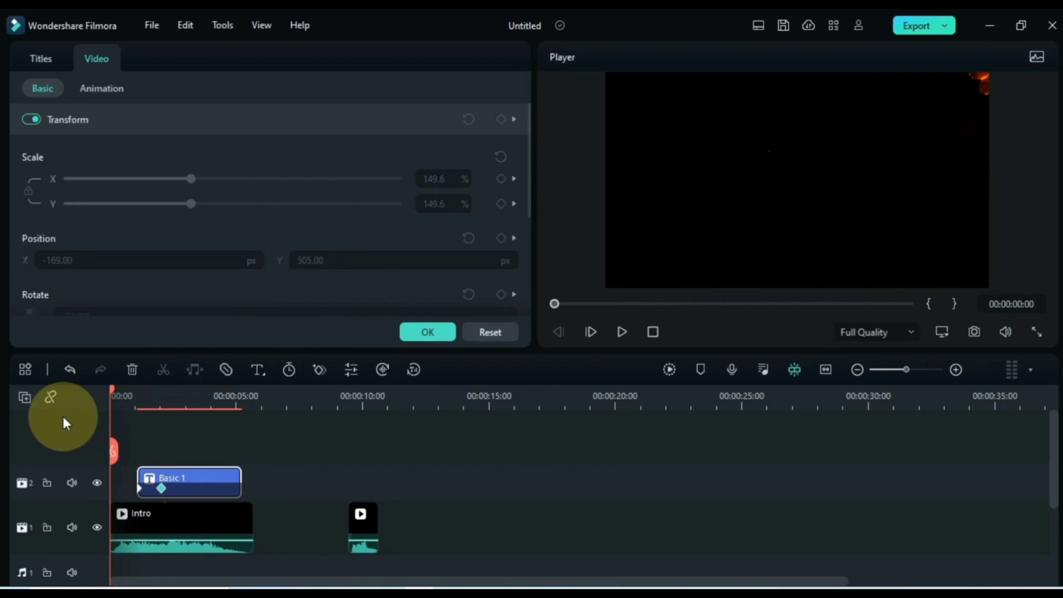
{"action": "key", "text": "space"}
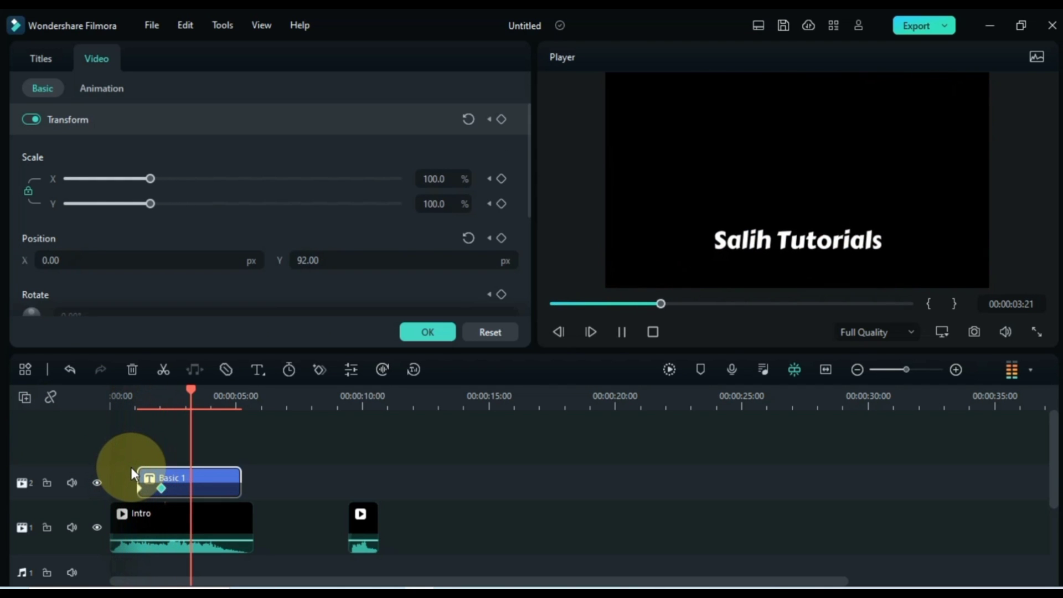
{"action": "key", "text": "space"}
{"action": "left_click_drag", "start_coordinate": [195, 393], "coordinate": [125, 390]}
{"action": "key", "text": "space"}
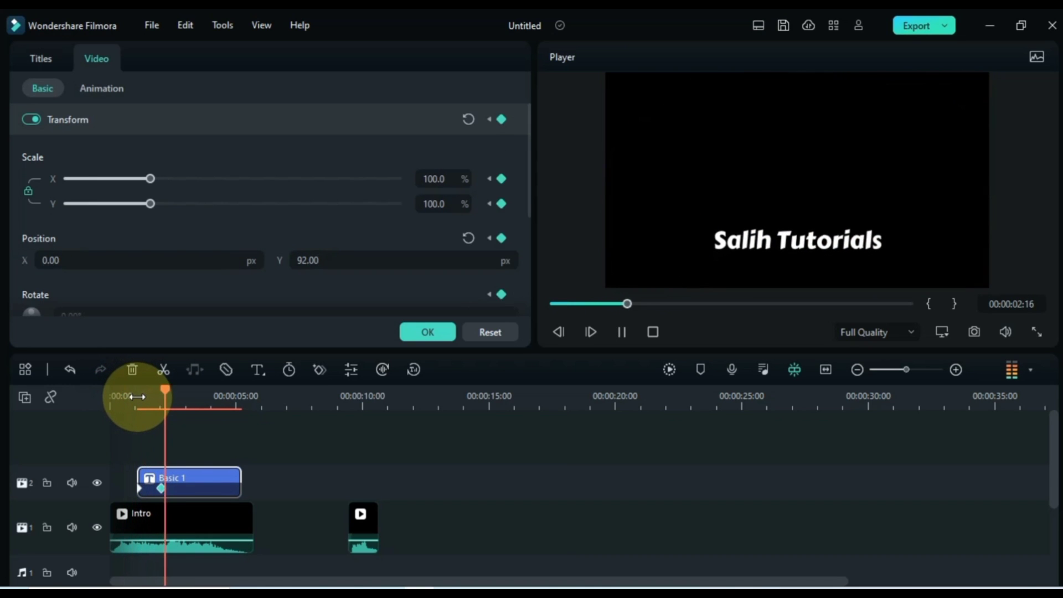
{"action": "key", "text": "space"}
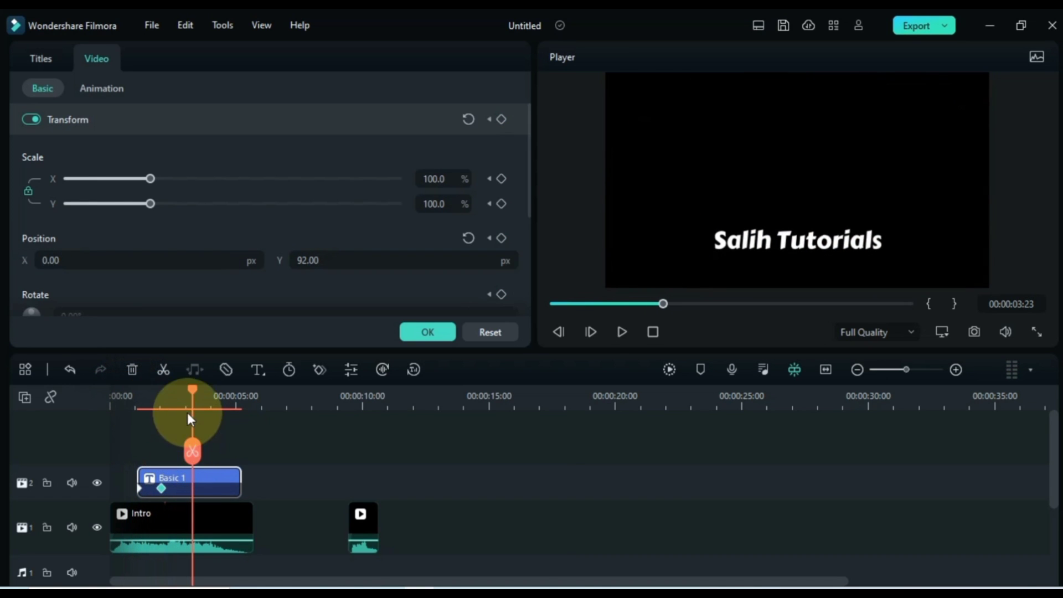
{"action": "left_click_drag", "start_coordinate": [191, 389], "coordinate": [162, 390]}
{"action": "key", "text": "ctrl+z"}
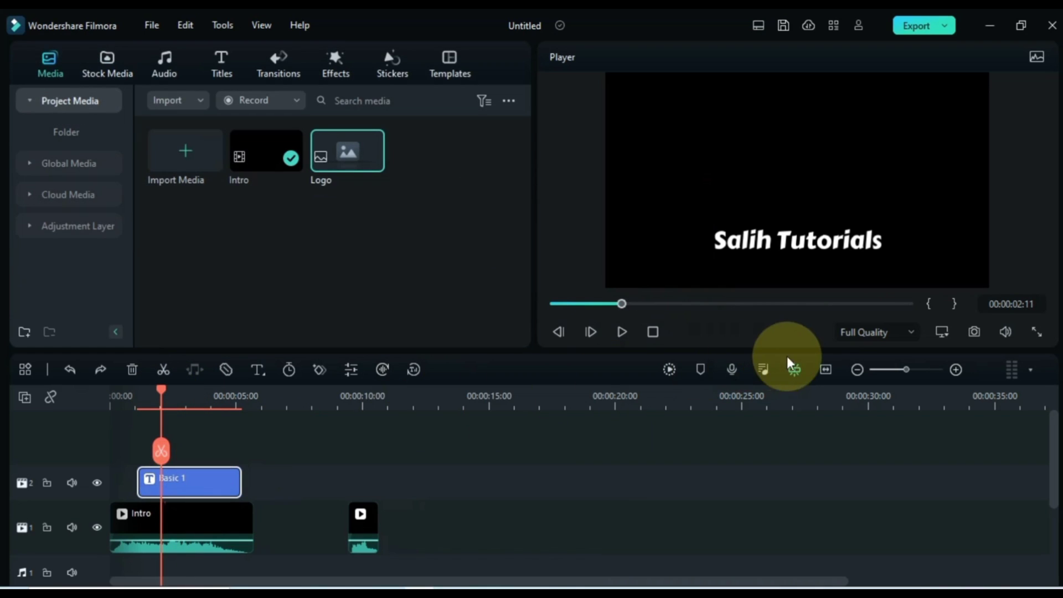
Fit the timeline and drop the Logo image on the track above the title at 2 seconds.
{"action": "left_click", "coordinate": [826, 370]}
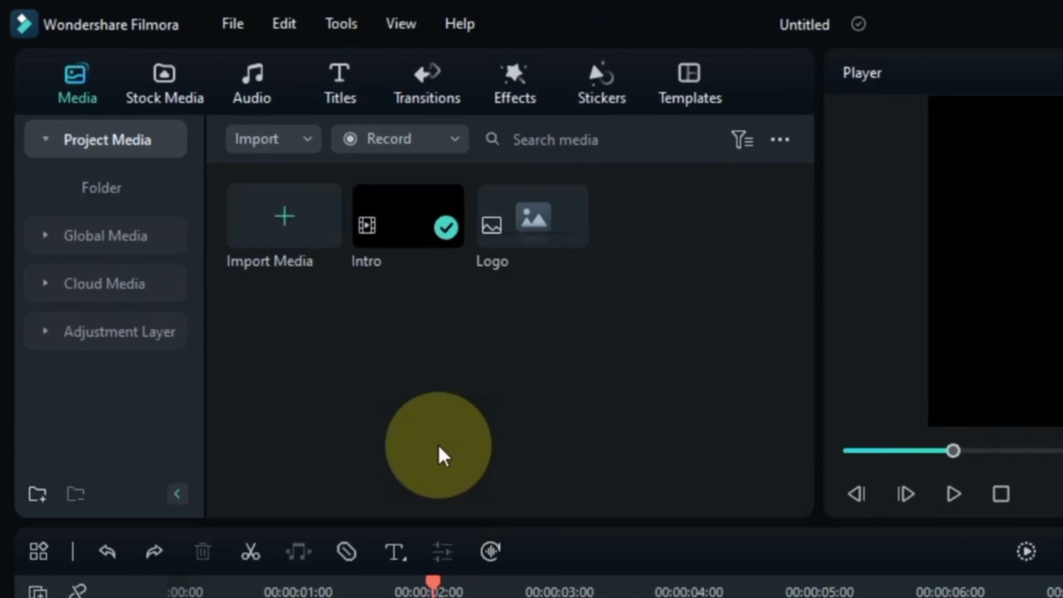
{"action": "mouse_move", "coordinate": [337, 155]}
{"action": "left_click_drag", "start_coordinate": [538, 228], "coordinate": [466, 367]}
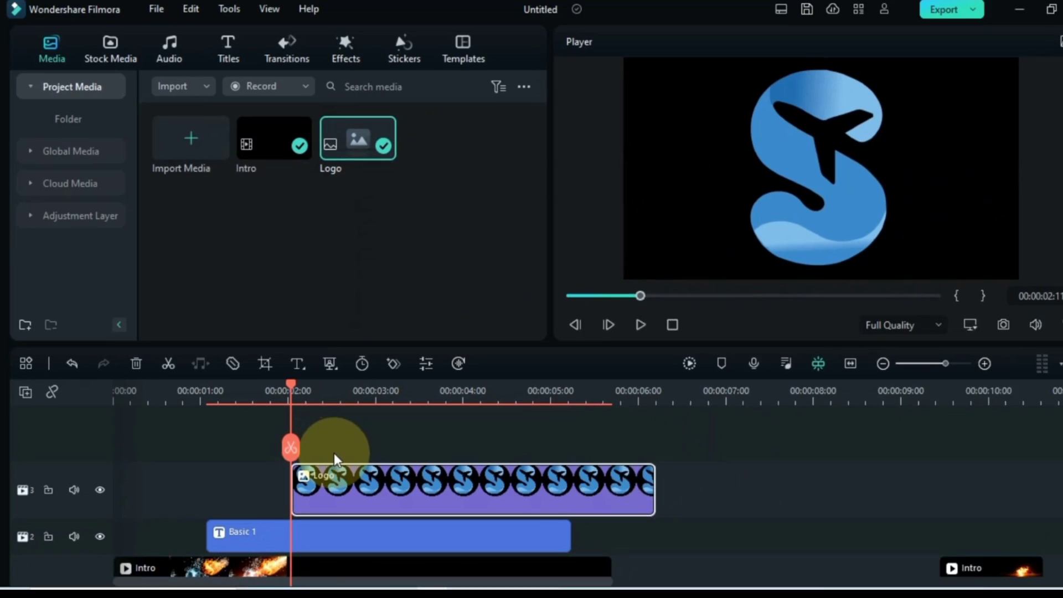
Shrink the Logo to about 42% and stack the short Intro clip above it at 2 seconds.
{"action": "double_click", "coordinate": [329, 494]}
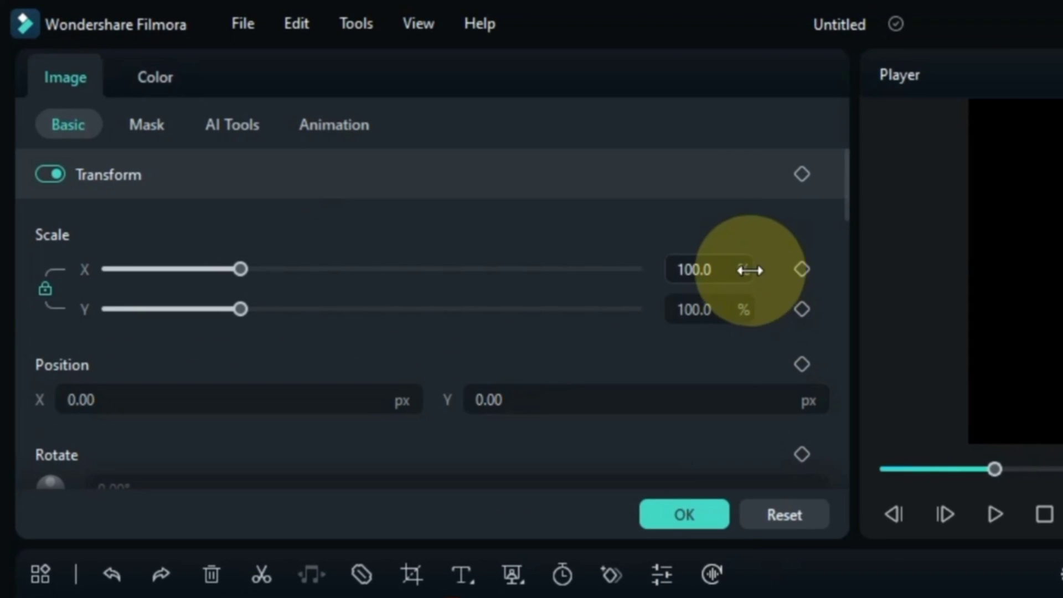
{"action": "left_click_drag", "start_coordinate": [750, 270], "coordinate": [718, 270]}
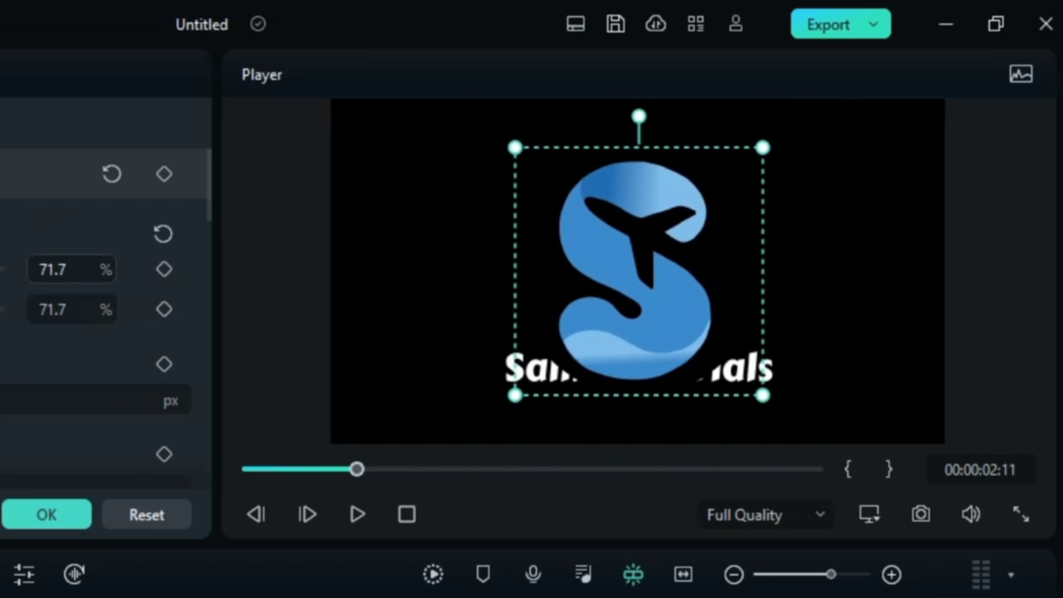
{"action": "left_click_drag", "start_coordinate": [13, 270], "coordinate": [94, 266]}
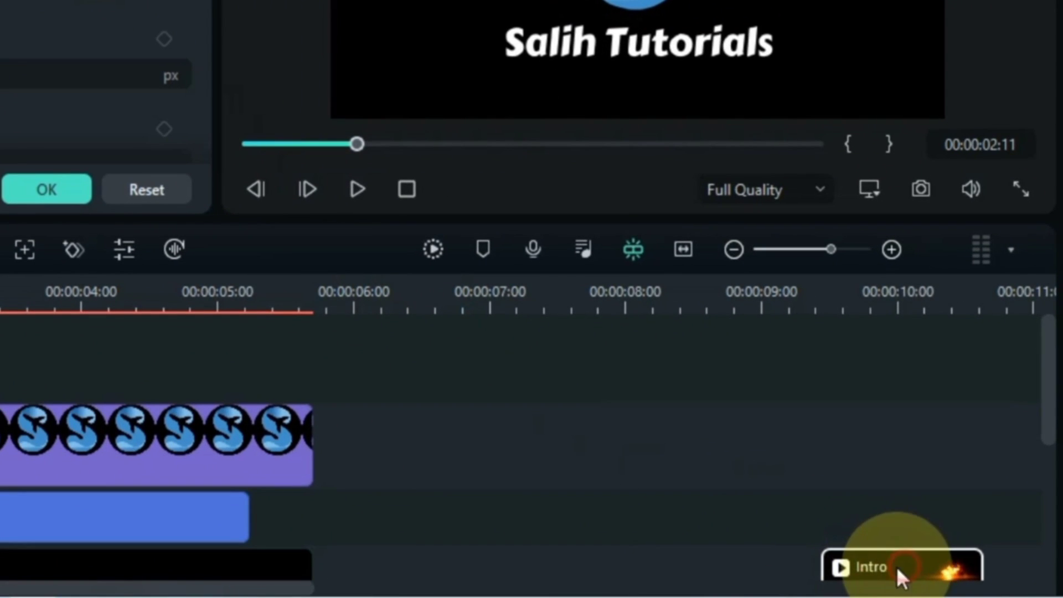
{"action": "left_click_drag", "start_coordinate": [940, 563], "coordinate": [740, 433]}
{"action": "left_click_drag", "start_coordinate": [546, 352], "coordinate": [425, 381]}
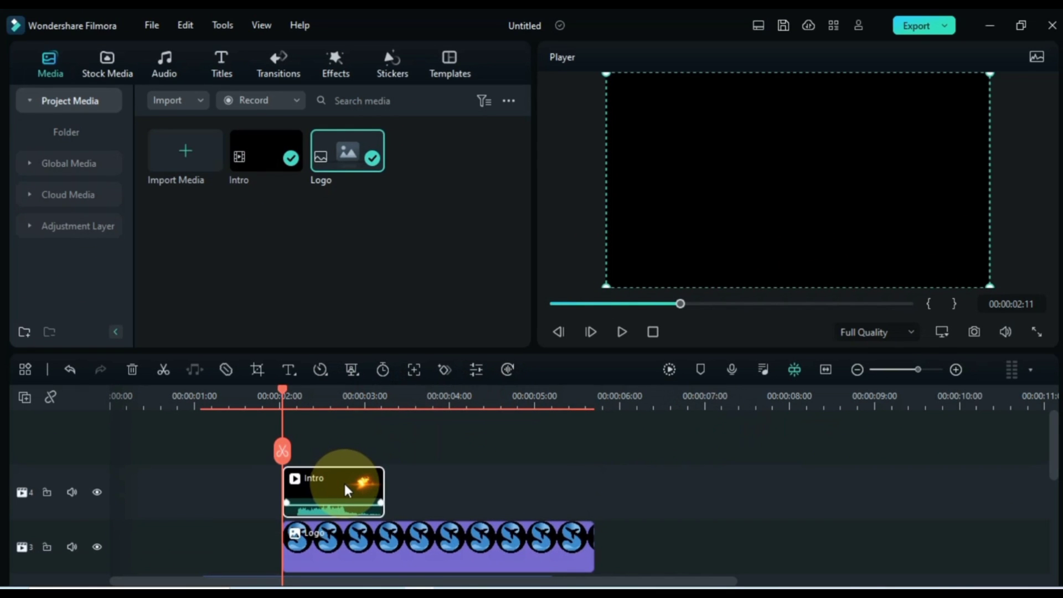
Set the short Intro clip's blend mode to Screen, then select the Logo clip at its start.
{"action": "double_click", "coordinate": [344, 481]}
{"action": "left_click_drag", "start_coordinate": [283, 394], "coordinate": [314, 411]}
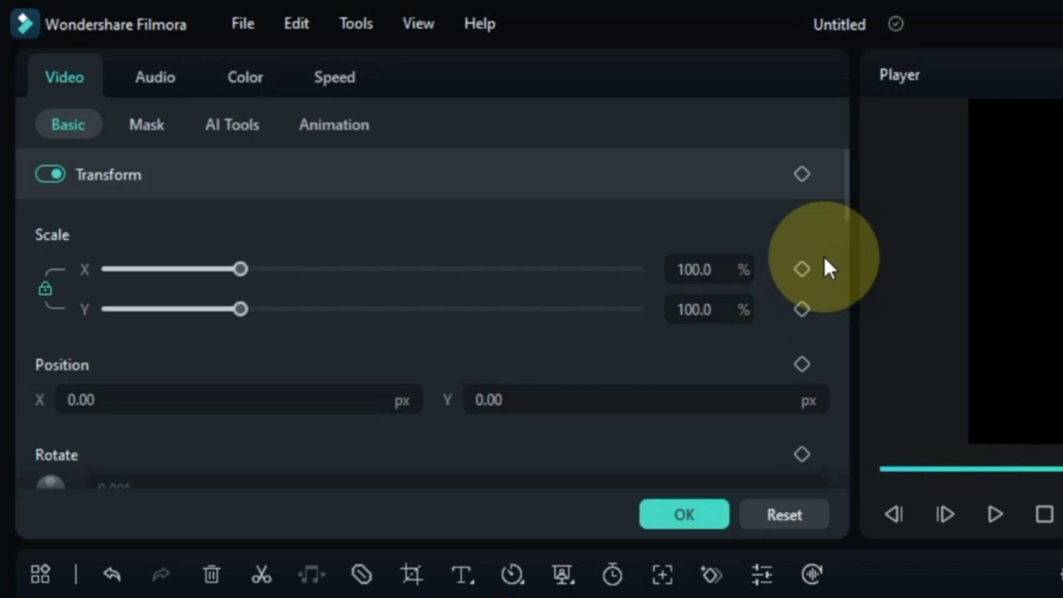
{"action": "left_click_drag", "start_coordinate": [846, 175], "coordinate": [862, 281]}
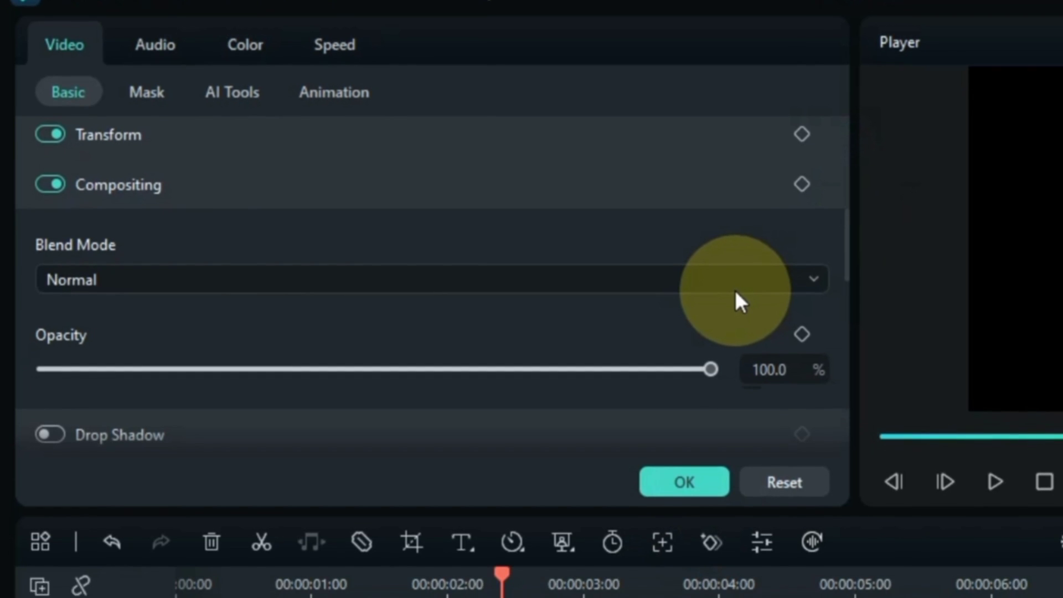
{"action": "left_click", "coordinate": [735, 316]}
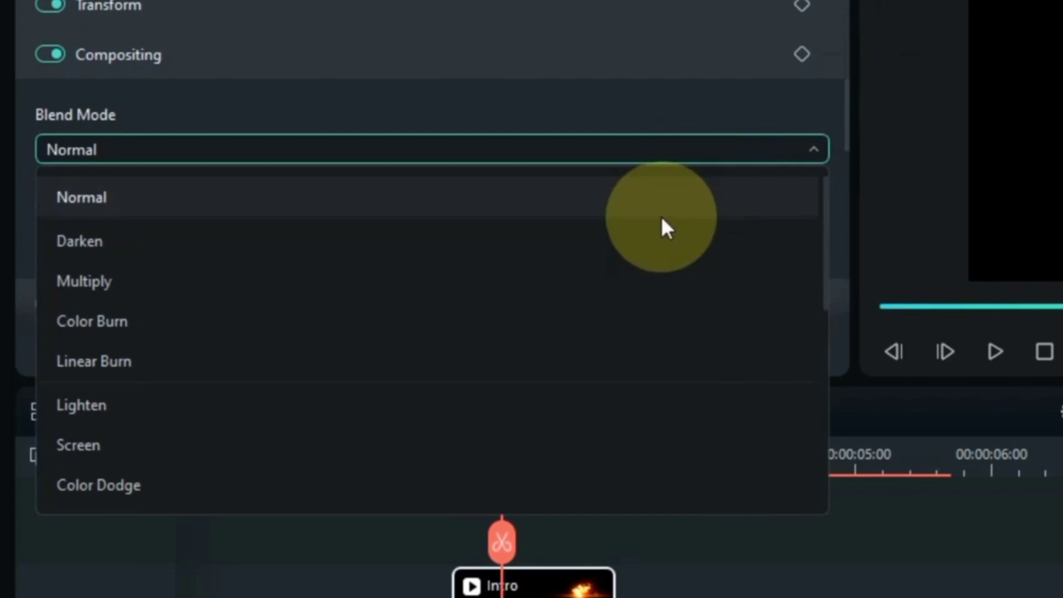
{"action": "left_click", "coordinate": [475, 446]}
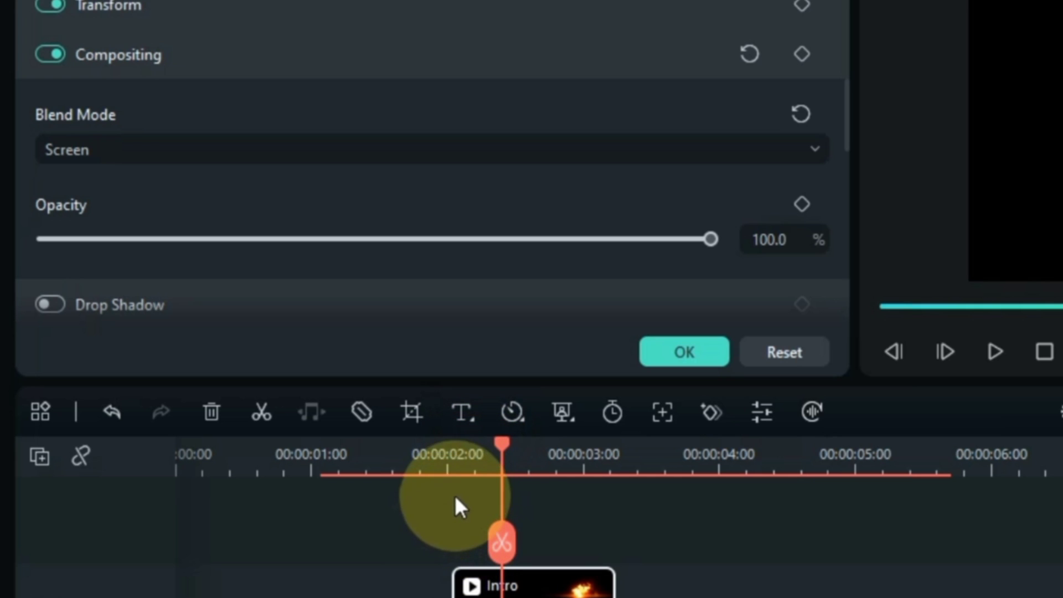
{"action": "left_click_drag", "start_coordinate": [508, 459], "coordinate": [449, 463]}
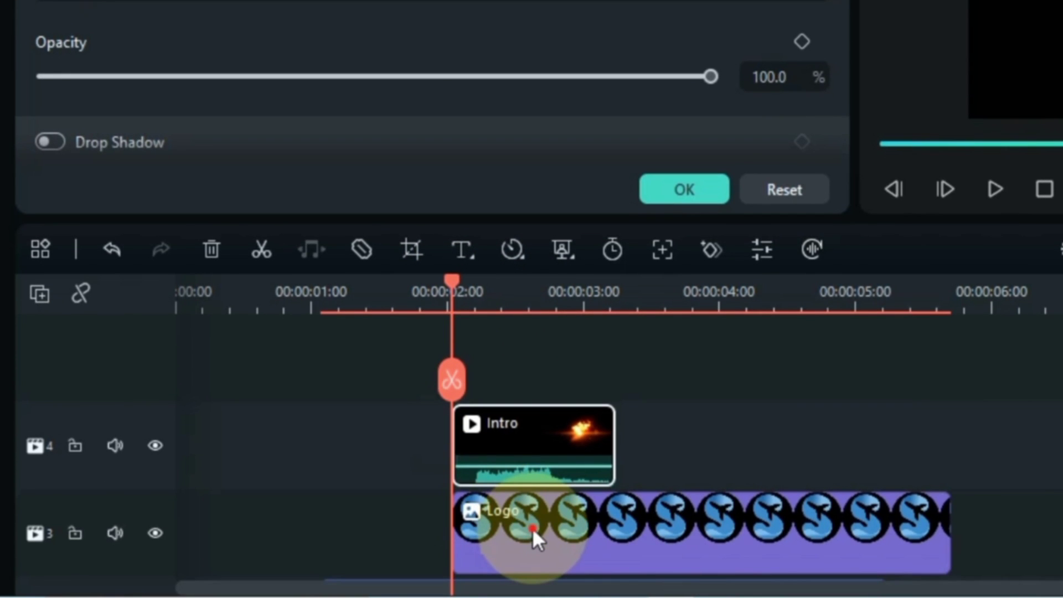
{"action": "left_click", "coordinate": [533, 555]}
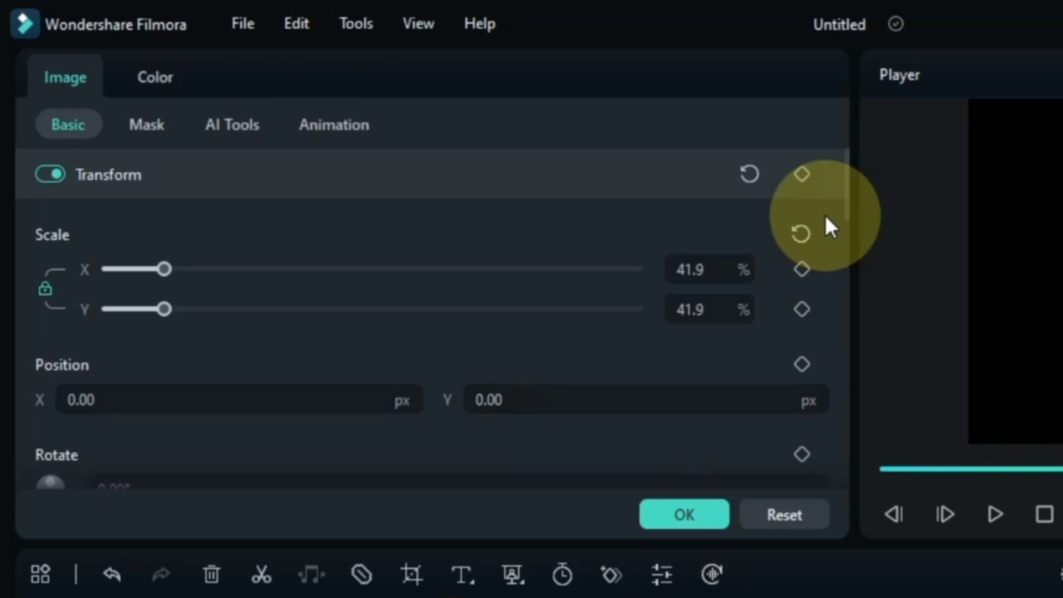
Add a transform keyframe shrinking the Logo to near 0% scale, then play the intro.
{"action": "left_click", "coordinate": [807, 174]}
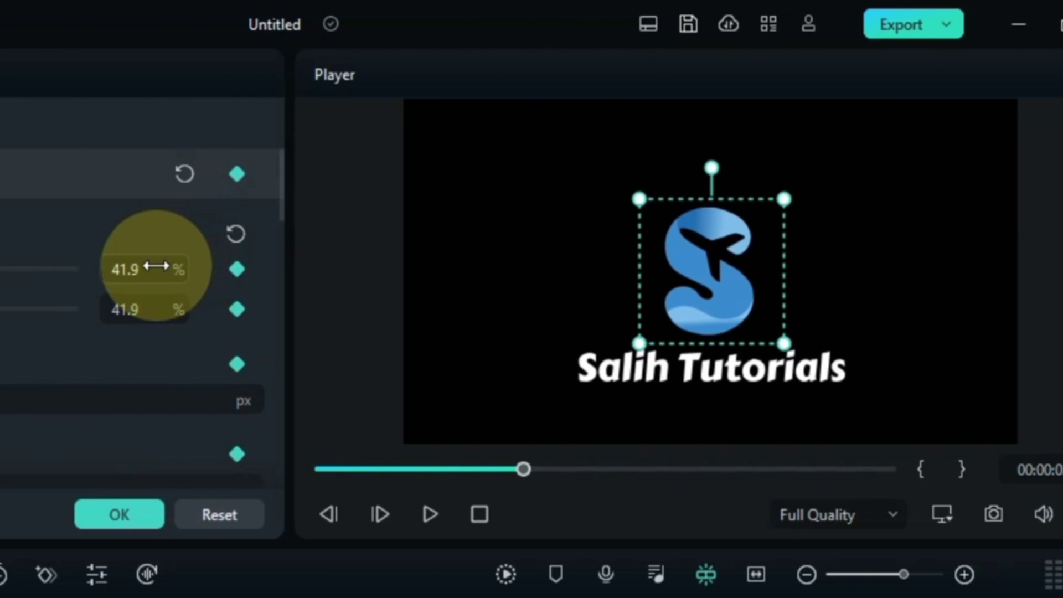
{"action": "left_click_drag", "start_coordinate": [23, 270], "coordinate": [1, 270]}
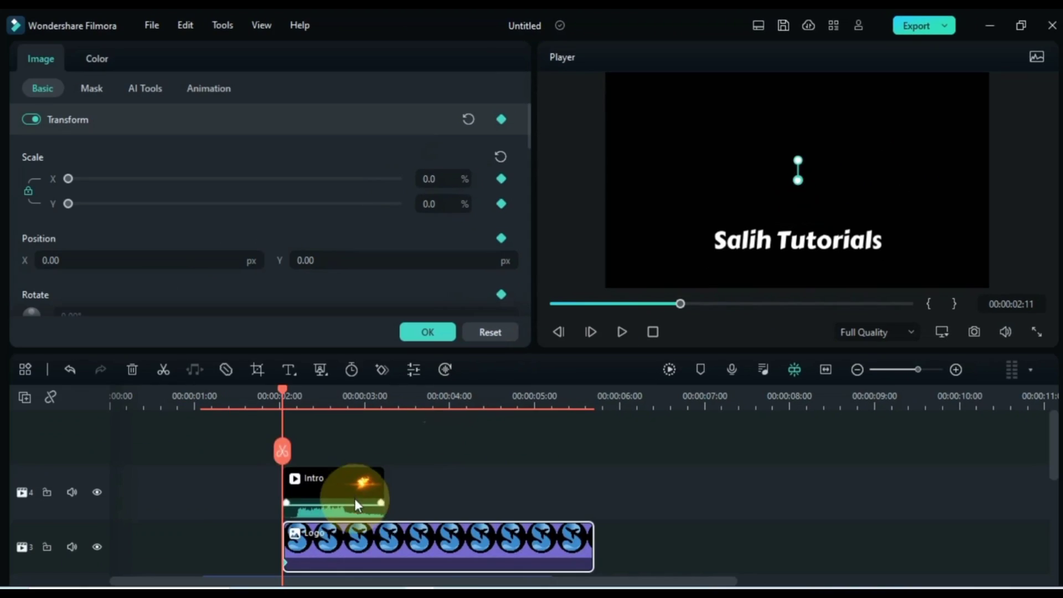
{"action": "key", "text": "space"}
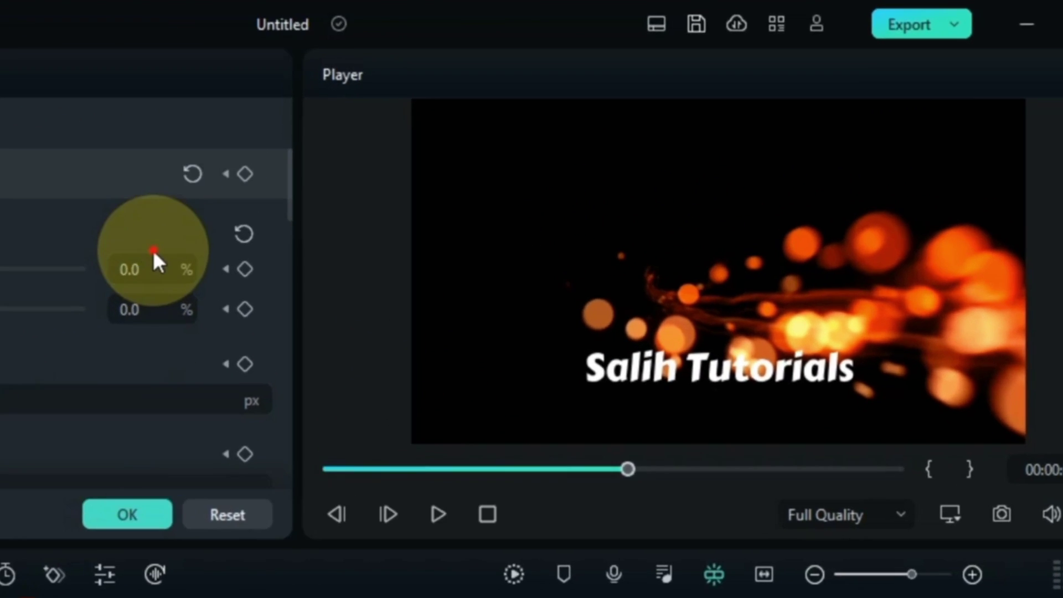
Set the Logo's scale to 1.1%, then grow it back to 46.7% and apply.
{"action": "left_click", "coordinate": [154, 250]}
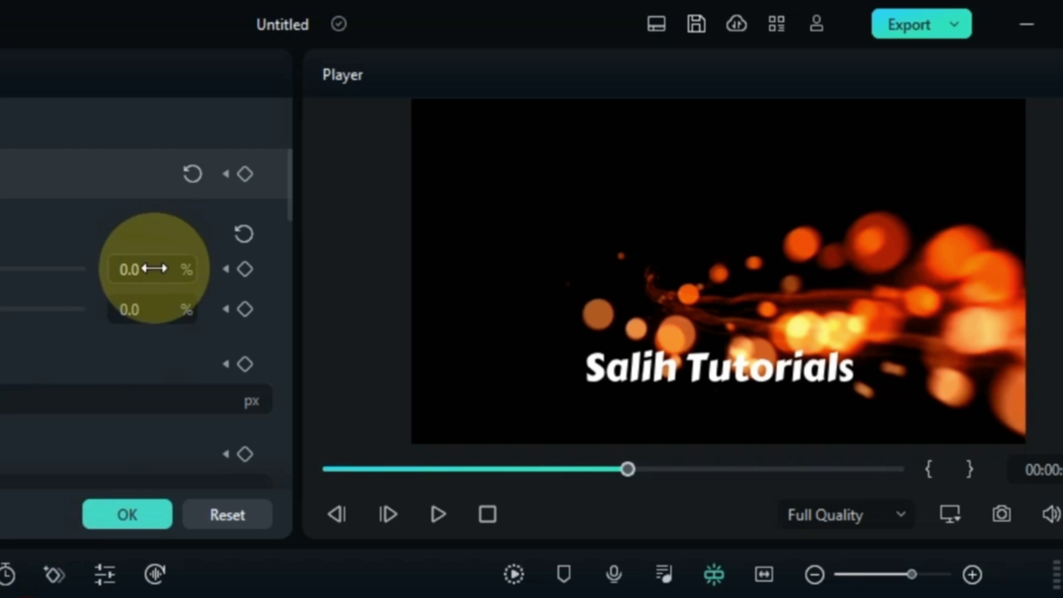
{"action": "type", "text": "1.1"}
{"action": "key", "text": "Return"}
{"action": "left_click_drag", "start_coordinate": [3, 269], "coordinate": [5, 269]}
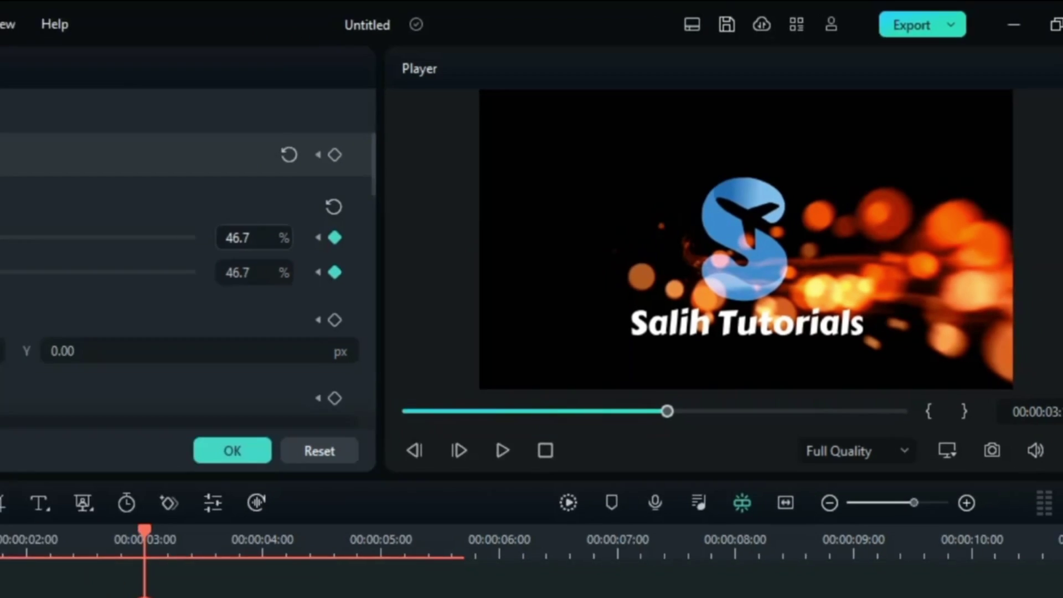
{"action": "left_click", "coordinate": [126, 512]}
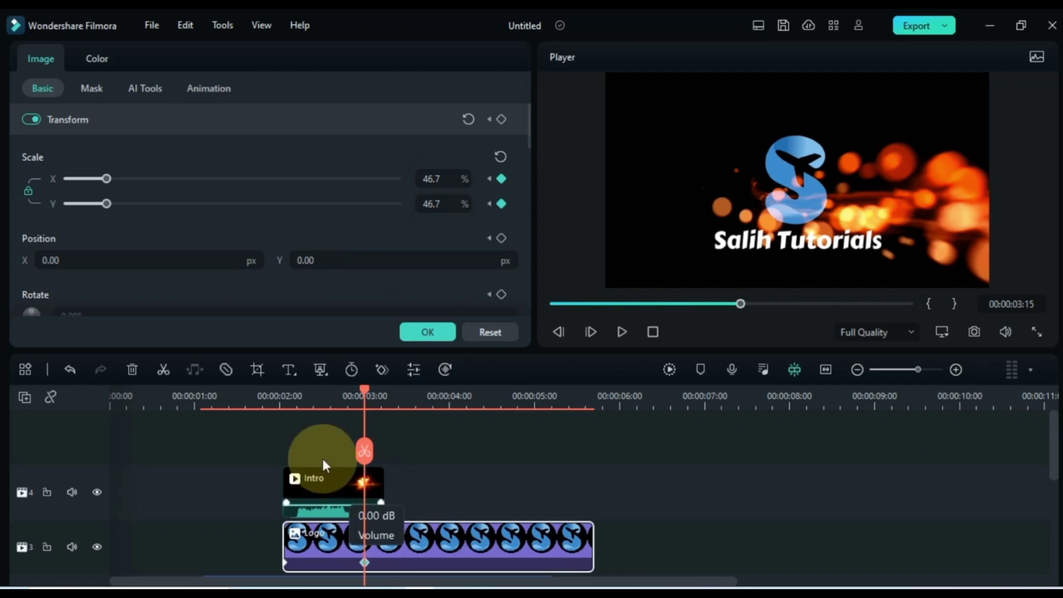
Preview the logo reveal and add a position keyframe moving the logo up to Y 48.
{"action": "left_click", "coordinate": [264, 393]}
{"action": "key", "text": "space"}
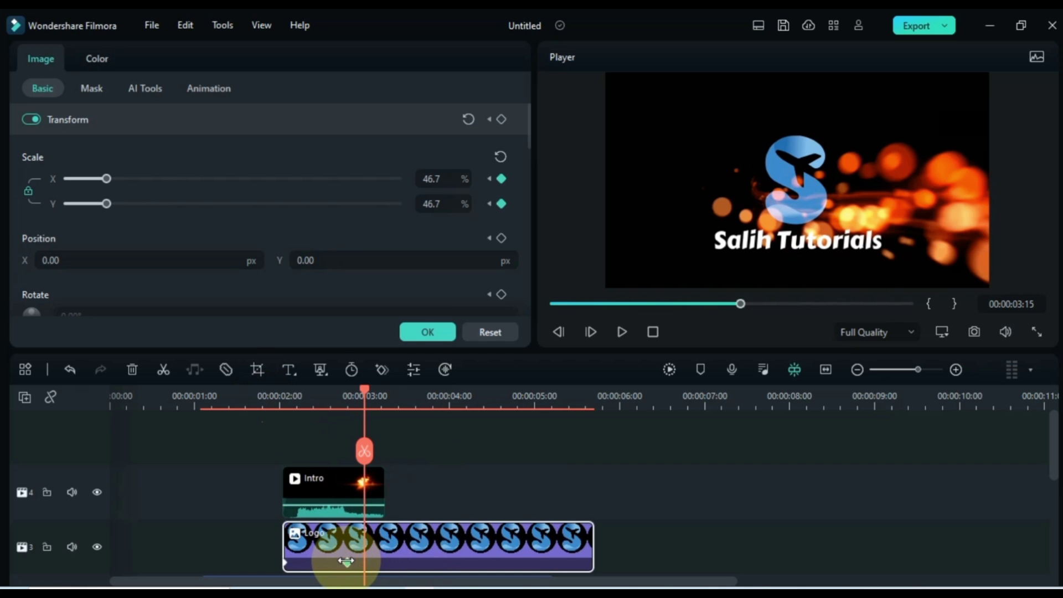
{"action": "left_click", "coordinate": [342, 561]}
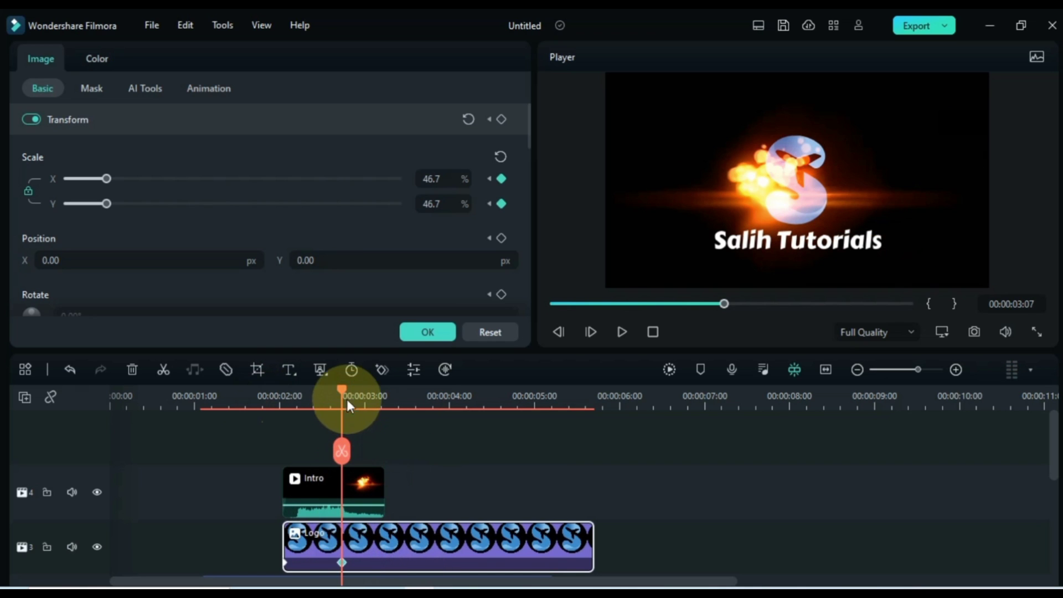
{"action": "left_click_drag", "start_coordinate": [336, 393], "coordinate": [267, 399]}
{"action": "key", "text": "space"}
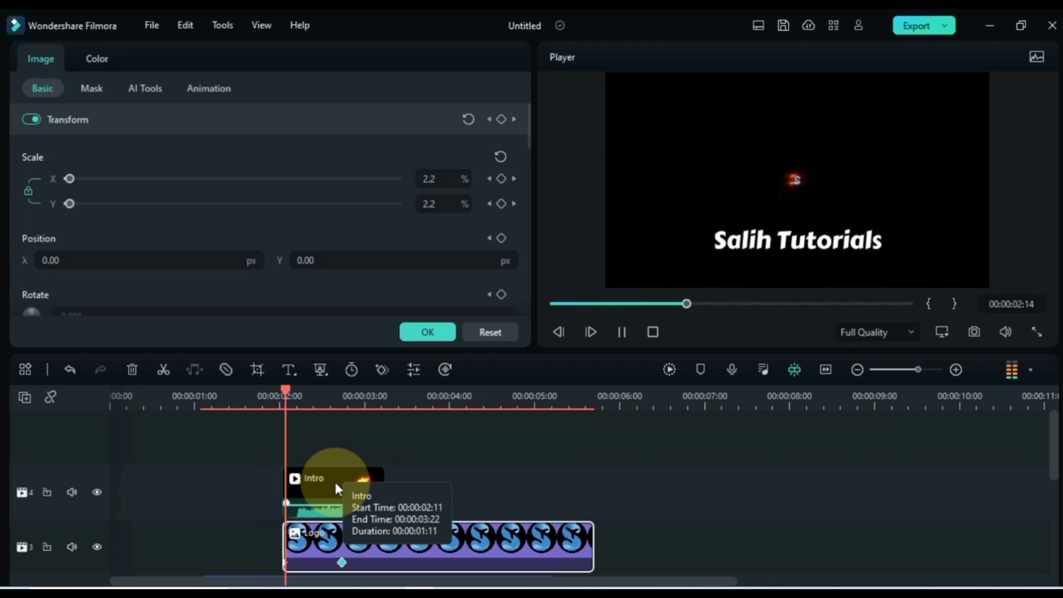
{"action": "key", "text": "space"}
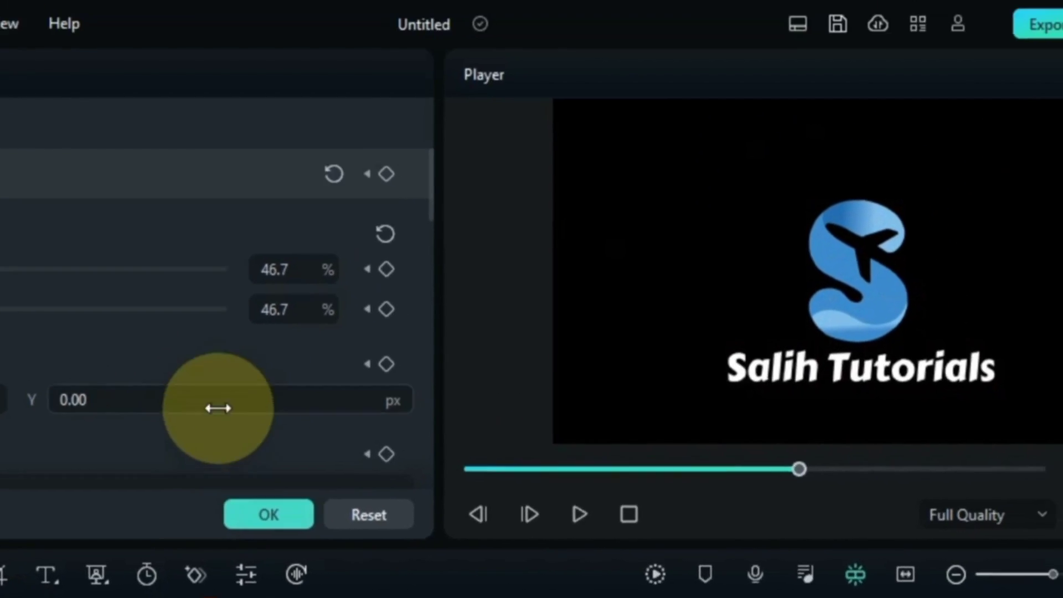
{"action": "left_click_drag", "start_coordinate": [218, 408], "coordinate": [234, 408]}
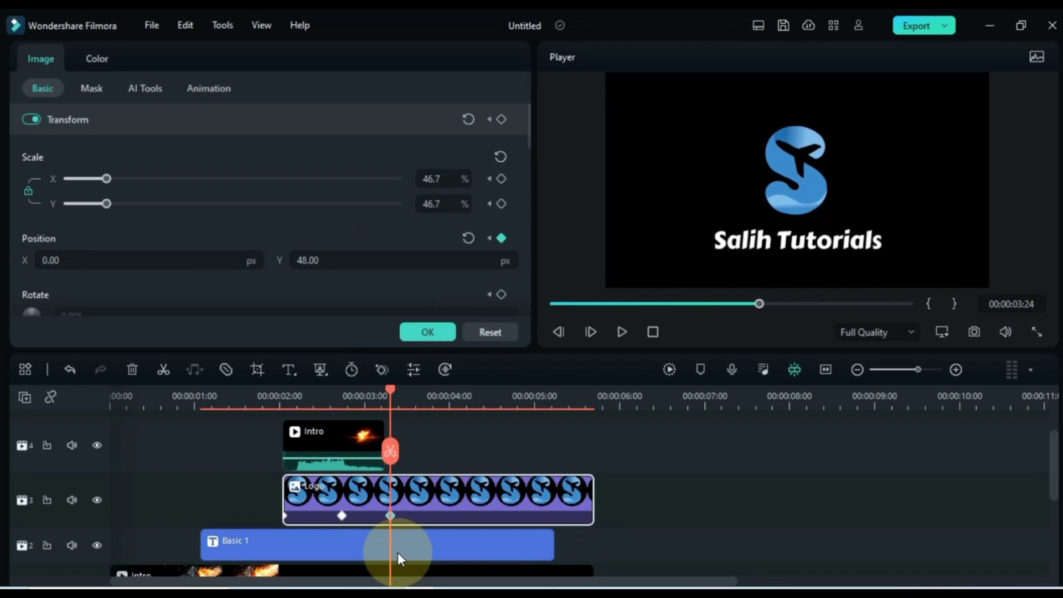
Drag the Basic 1 title's right edge to the Logo clip's end, then rewind and deselect it.
{"action": "scroll", "coordinate": [397, 553], "scroll_direction": "down", "scroll_amount": 1}
{"action": "left_click", "coordinate": [401, 524]}
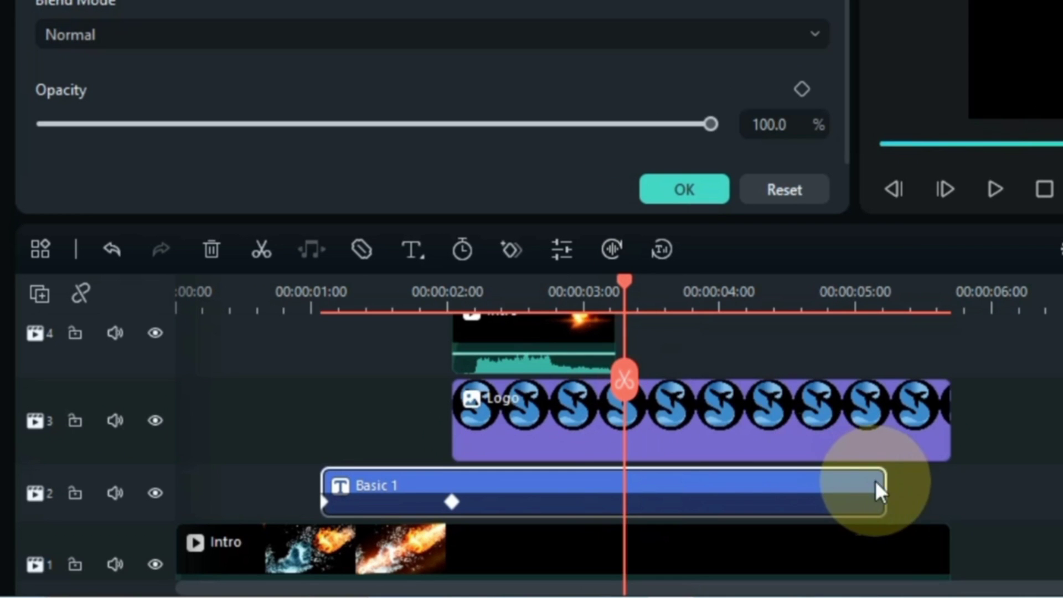
{"action": "left_click_drag", "start_coordinate": [883, 485], "coordinate": [942, 485]}
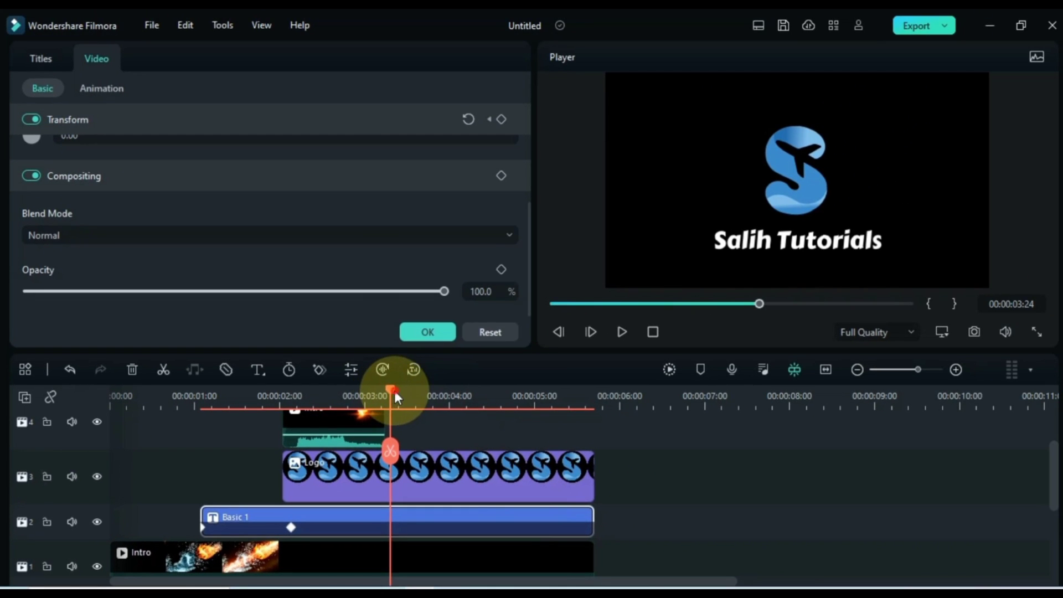
{"action": "left_click_drag", "start_coordinate": [360, 396], "coordinate": [88, 414]}
{"action": "left_click", "coordinate": [686, 476]}
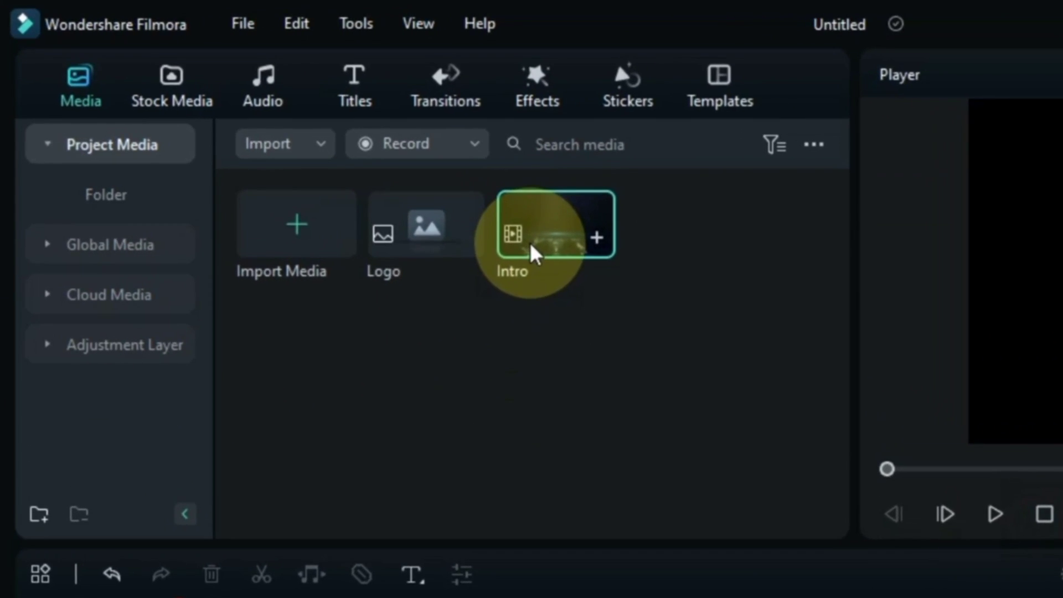
Place the Intro video on track 1 at 00:00, preview it, and add the Logo on track 2.
{"action": "left_click_drag", "start_coordinate": [539, 239], "coordinate": [333, 597]}
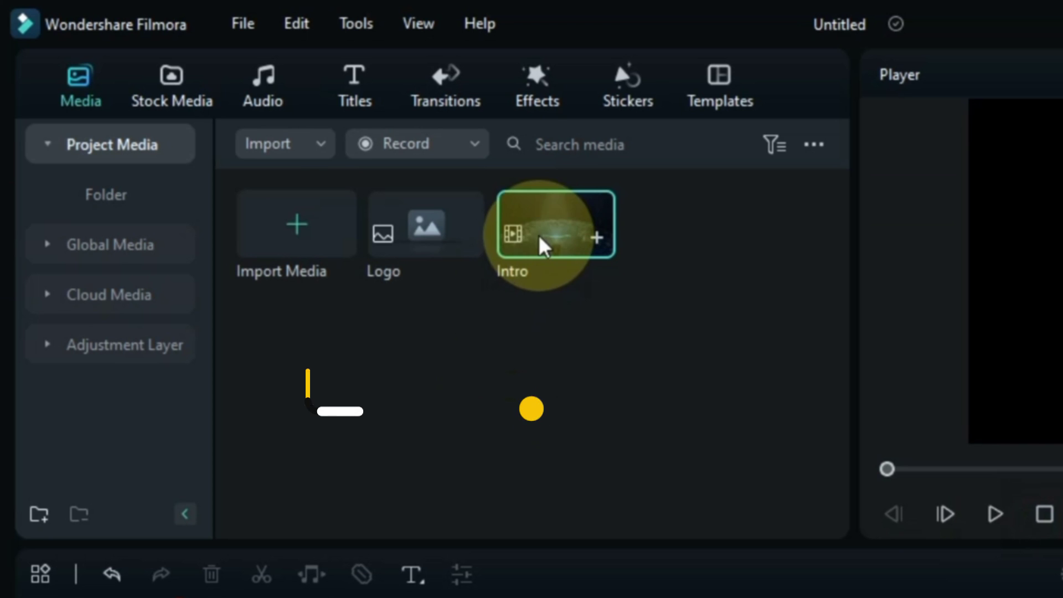
{"action": "left_click_drag", "start_coordinate": [277, 496], "coordinate": [144, 515]}
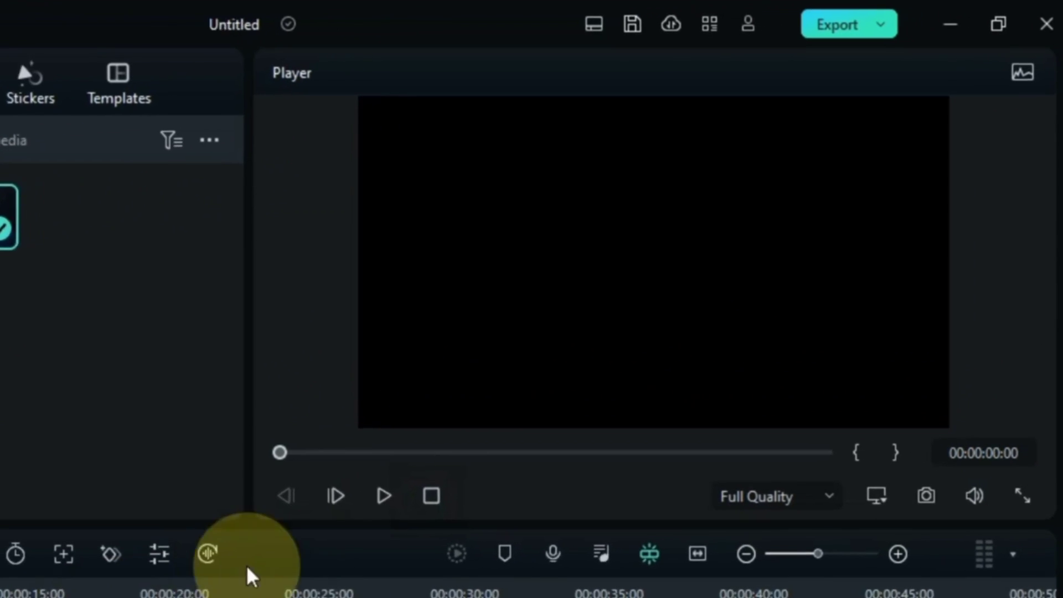
{"action": "left_click", "coordinate": [622, 331]}
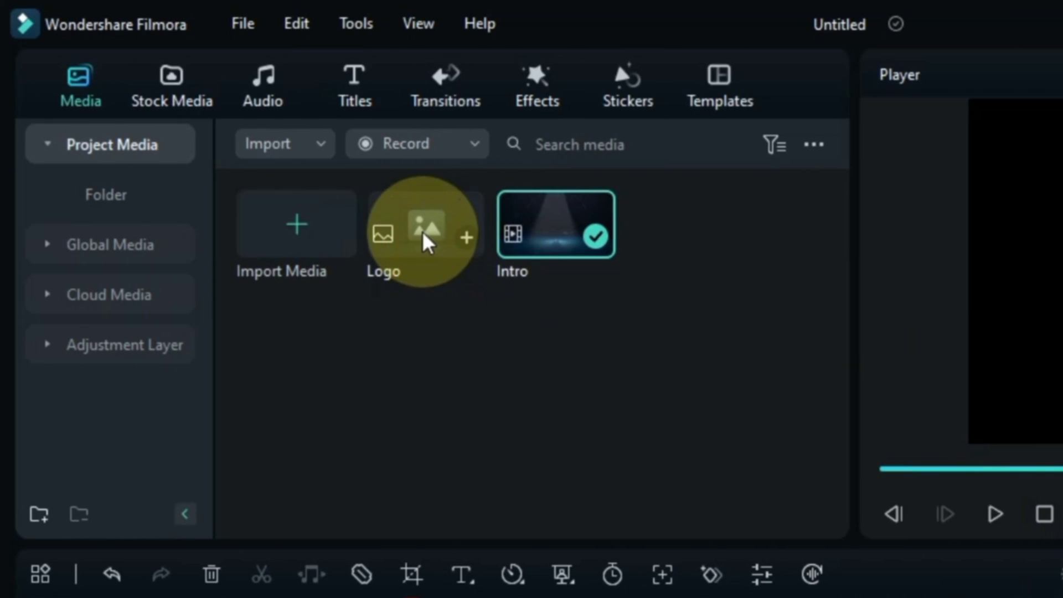
{"action": "left_click_drag", "start_coordinate": [423, 236], "coordinate": [164, 361]}
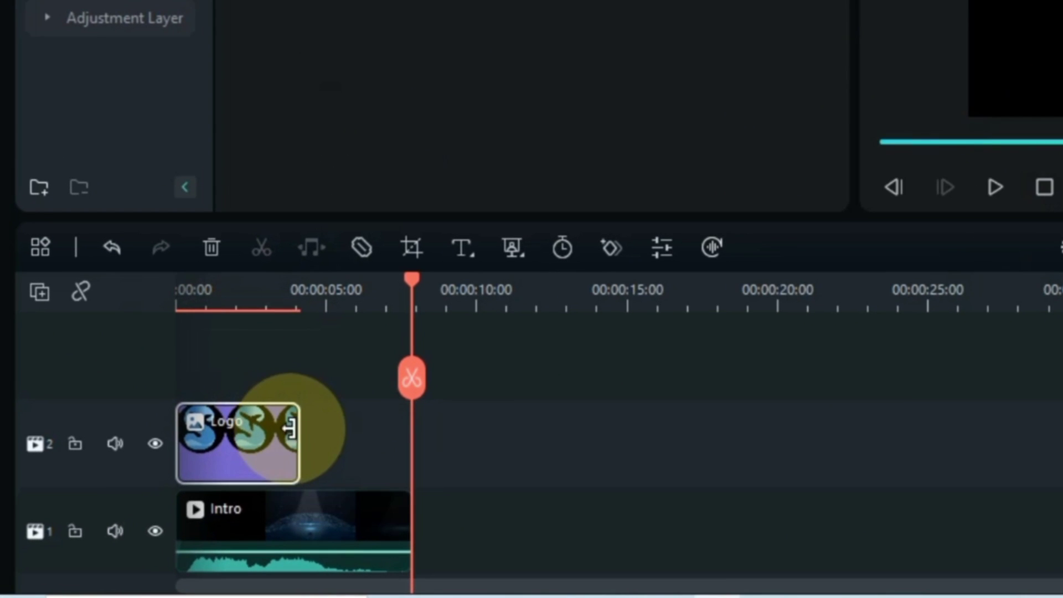
Extend the Logo clip to end with the Intro at 00:00:09:11 and preview it.
{"action": "left_click_drag", "start_coordinate": [187, 483], "coordinate": [228, 480]}
{"action": "left_click_drag", "start_coordinate": [364, 427], "coordinate": [403, 428]}
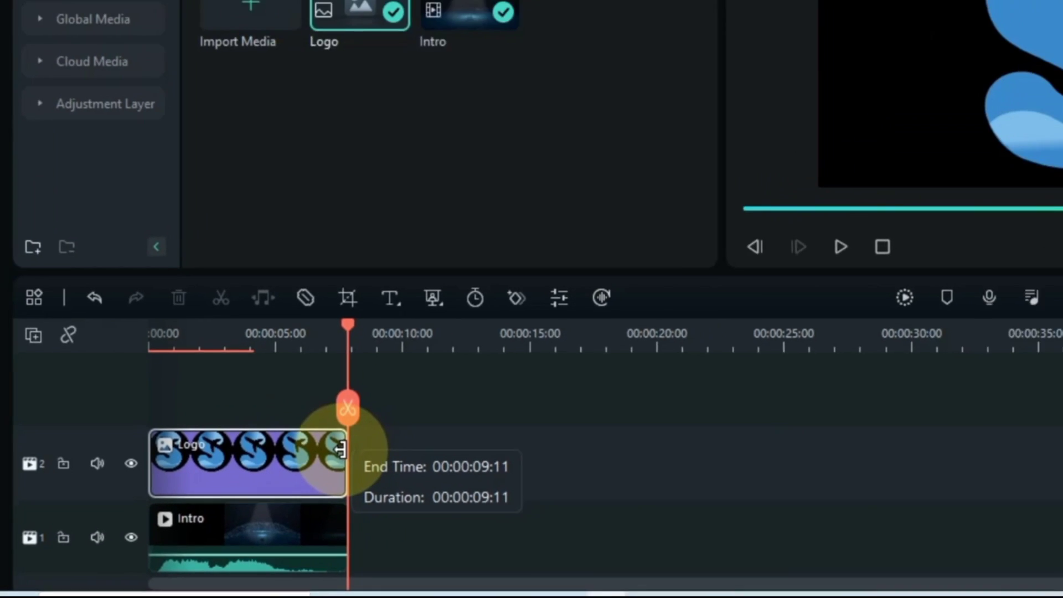
{"action": "left_click_drag", "start_coordinate": [346, 324], "coordinate": [140, 350]}
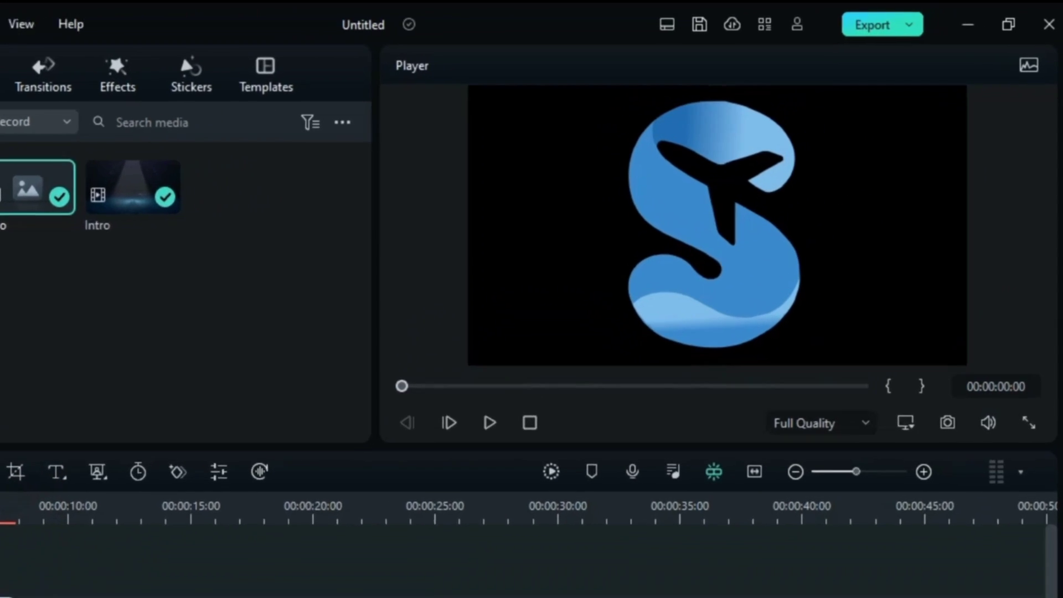
{"action": "key", "text": "space"}
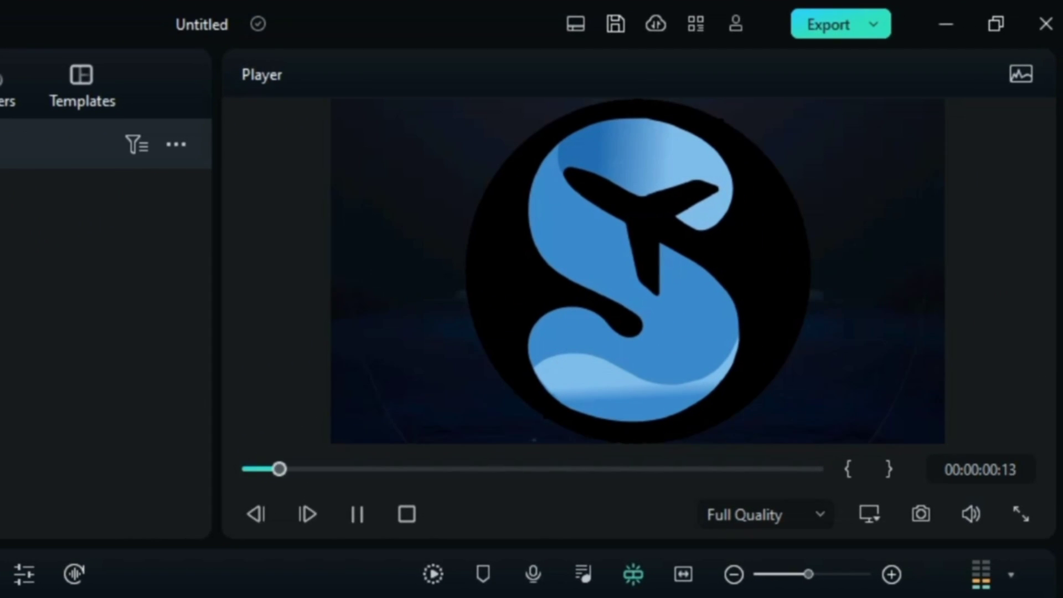
{"action": "key", "text": "space"}
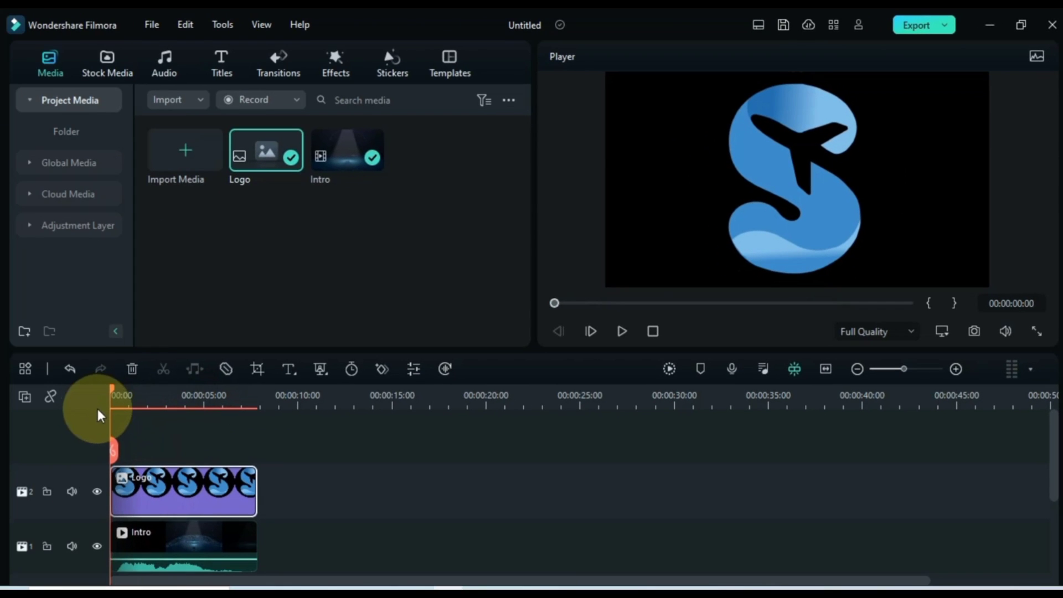
Return to the start and open the Logo clip's image properties.
{"action": "mouse_move", "coordinate": [98, 409]}
{"action": "left_mouse_down"}
{"action": "mouse_move", "coordinate": [125, 404]}
{"action": "mouse_move", "coordinate": [98, 413]}
{"action": "left_mouse_up"}
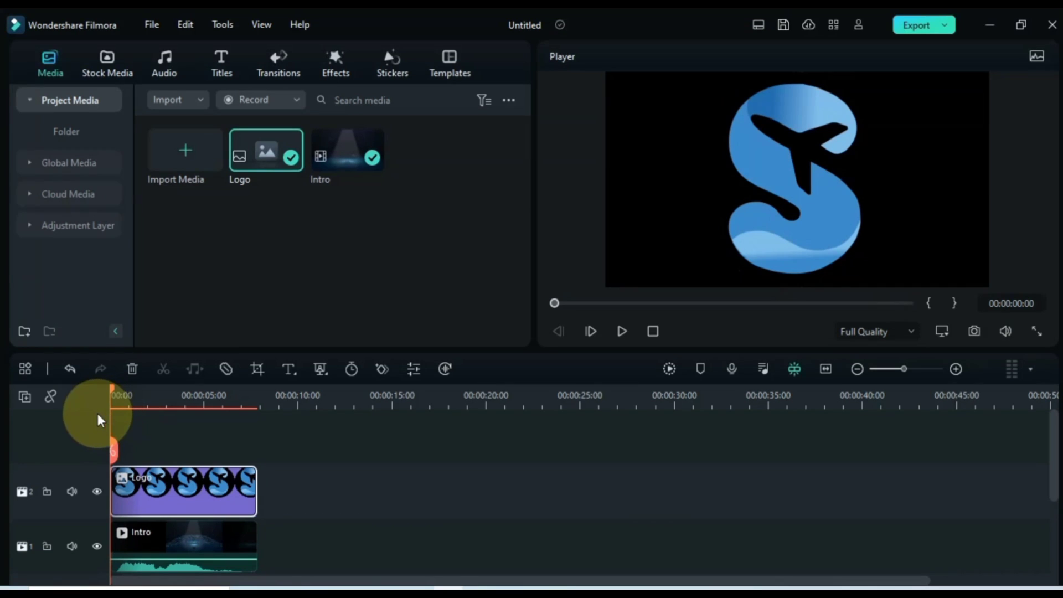
{"action": "left_click", "coordinate": [189, 494]}
{"action": "double_click", "coordinate": [153, 493]}
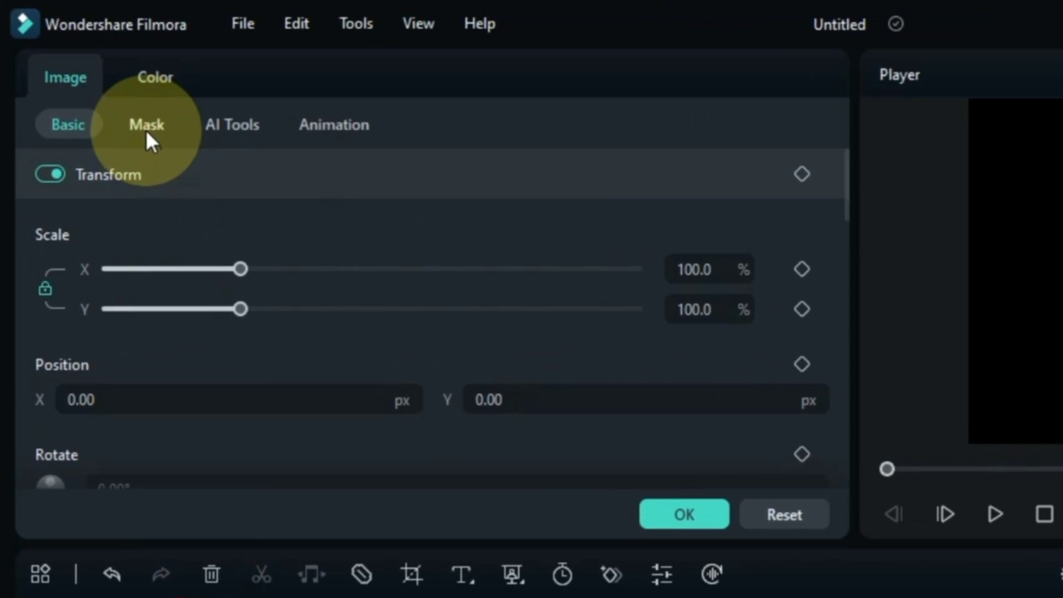
Apply an inverted Circle mask to the logo with 26.6% blur strength.
{"action": "left_click", "coordinate": [91, 88]}
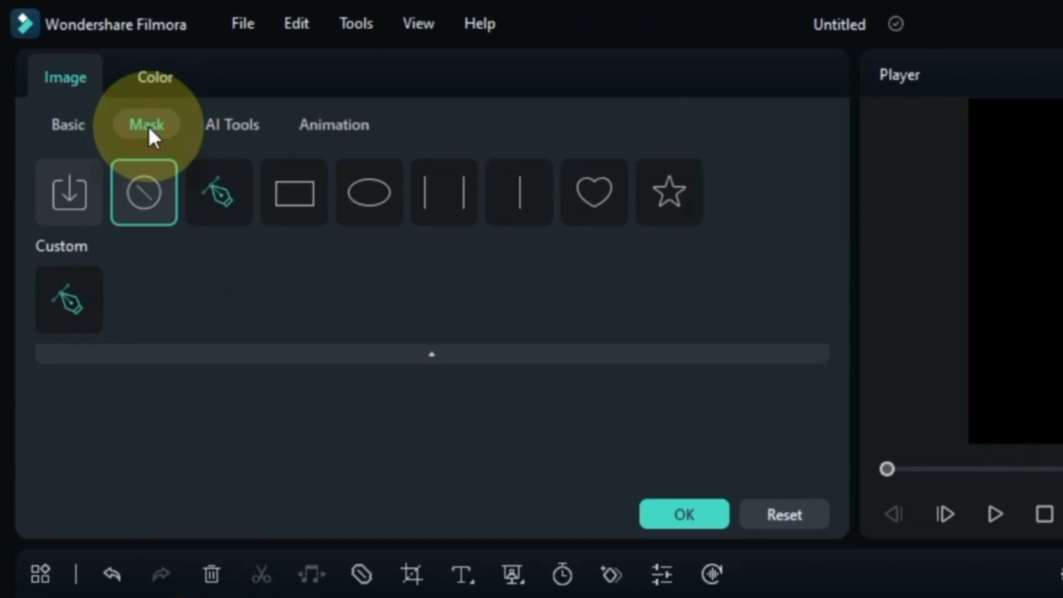
{"action": "left_click", "coordinate": [352, 192]}
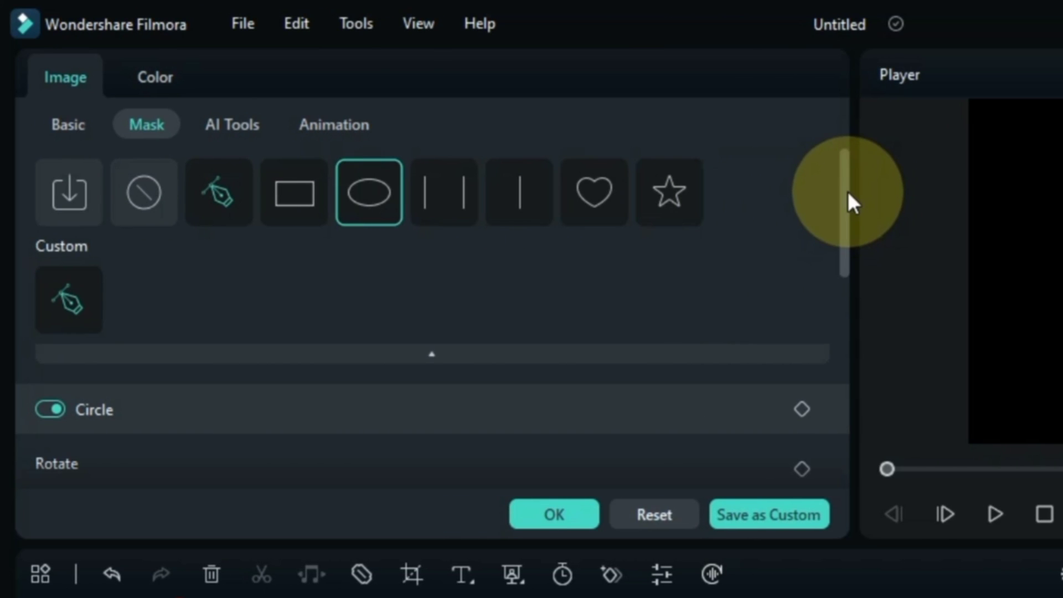
{"action": "left_click_drag", "start_coordinate": [849, 193], "coordinate": [873, 428]}
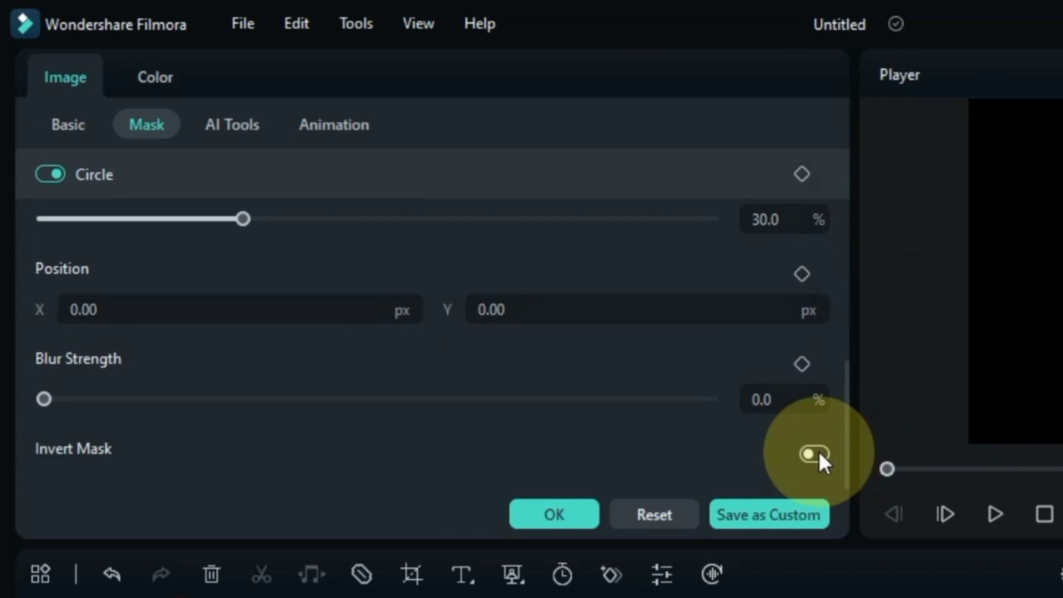
{"action": "left_click", "coordinate": [815, 454]}
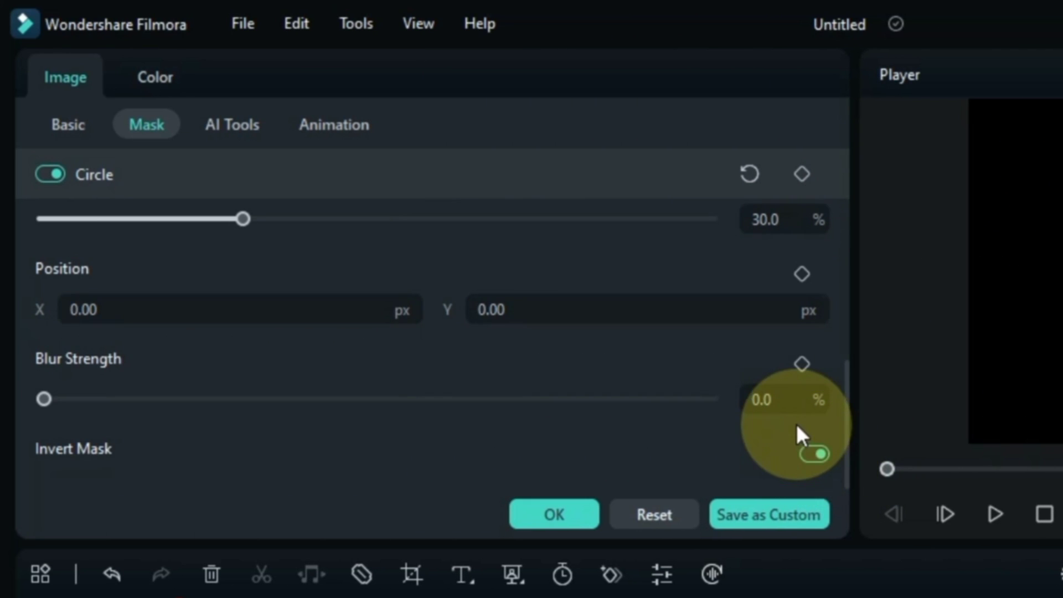
{"action": "left_click_drag", "start_coordinate": [43, 399], "coordinate": [122, 399]}
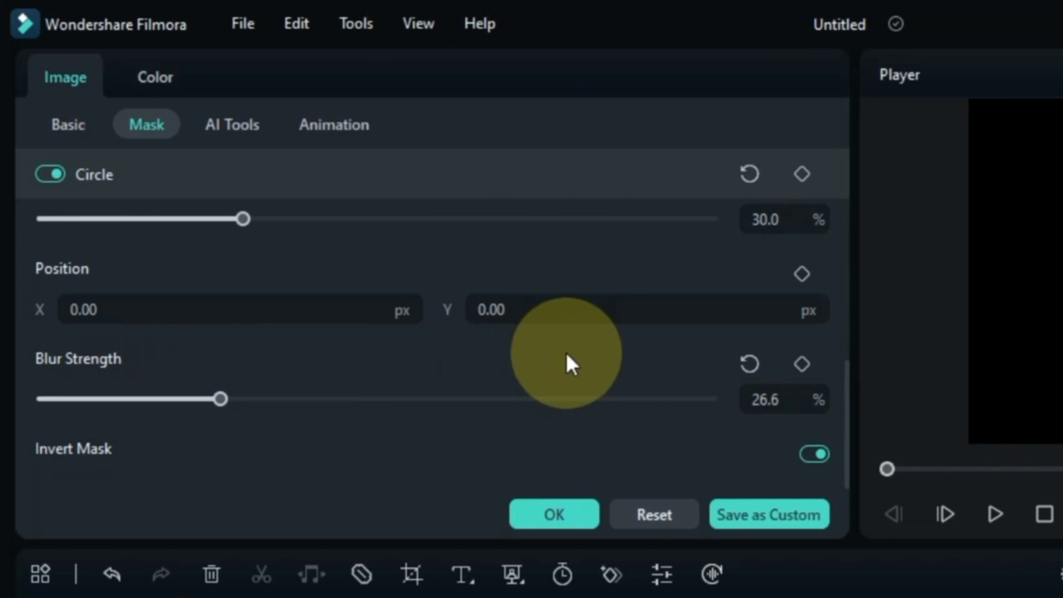
Resize the circle mask to 50% width and 42.2% height.
{"action": "scroll", "coordinate": [185, 360], "scroll_direction": "up", "scroll_amount": 4}
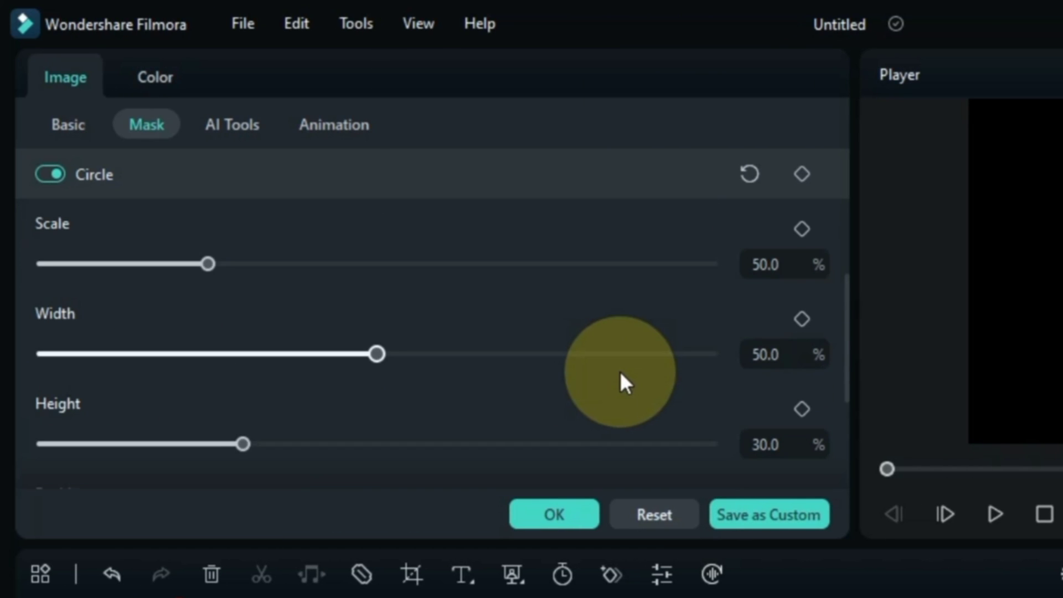
{"action": "scroll", "coordinate": [642, 363], "scroll_direction": "up", "scroll_amount": 2}
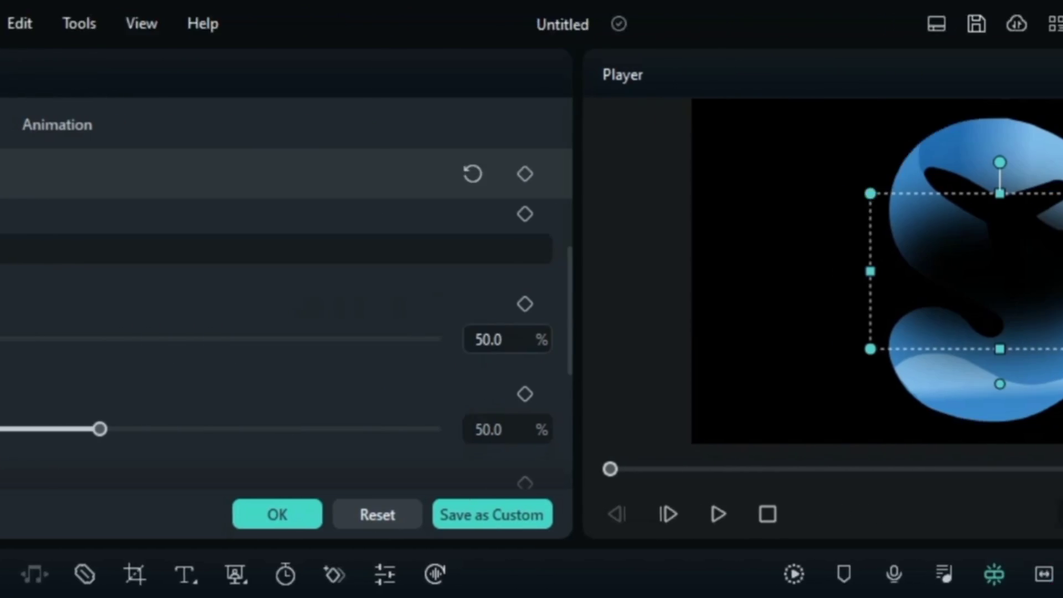
{"action": "left_click_drag", "start_coordinate": [488, 339], "coordinate": [543, 329]}
{"action": "left_click_drag", "start_coordinate": [845, 380], "coordinate": [853, 423]}
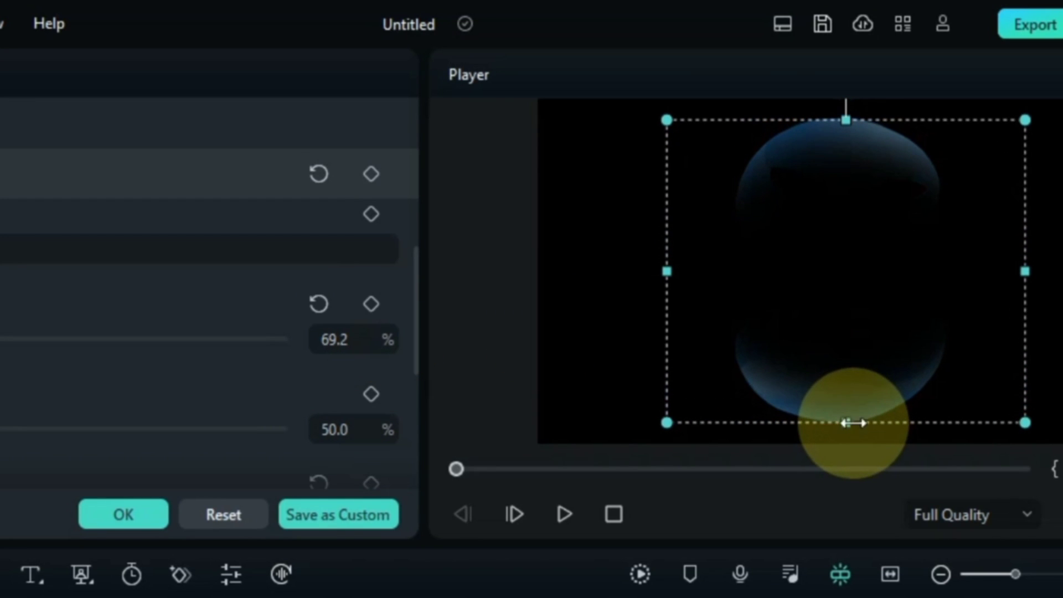
{"action": "left_click_drag", "start_coordinate": [338, 341], "coordinate": [399, 341]}
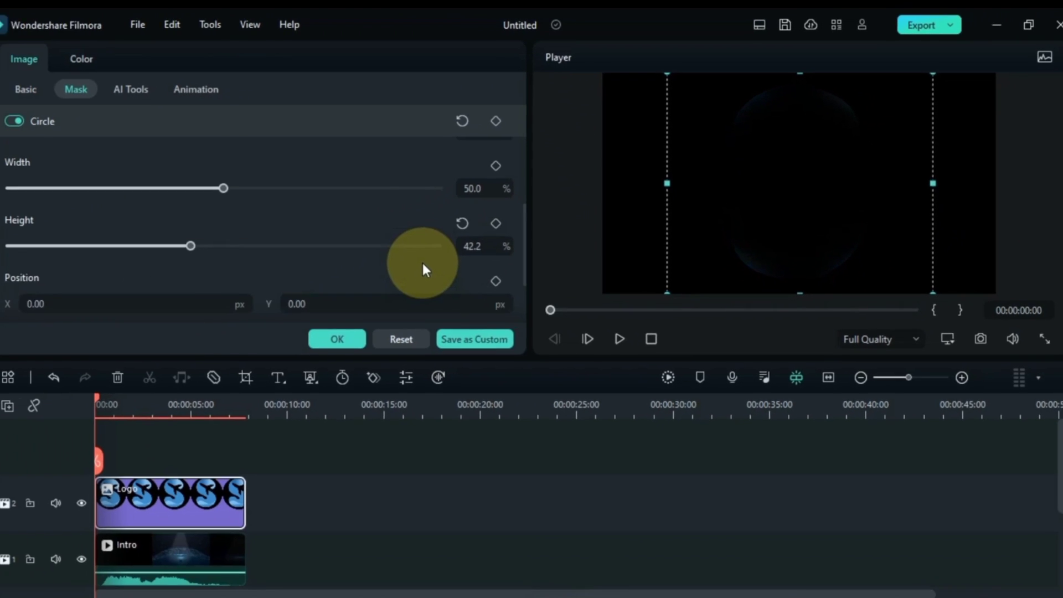
Move the mask to Position Y -1000 with its edge at the frame bottom.
{"action": "scroll", "coordinate": [257, 396], "scroll_direction": "down", "scroll_amount": 2}
{"action": "left_click_drag", "start_coordinate": [430, 257], "coordinate": [338, 257]}
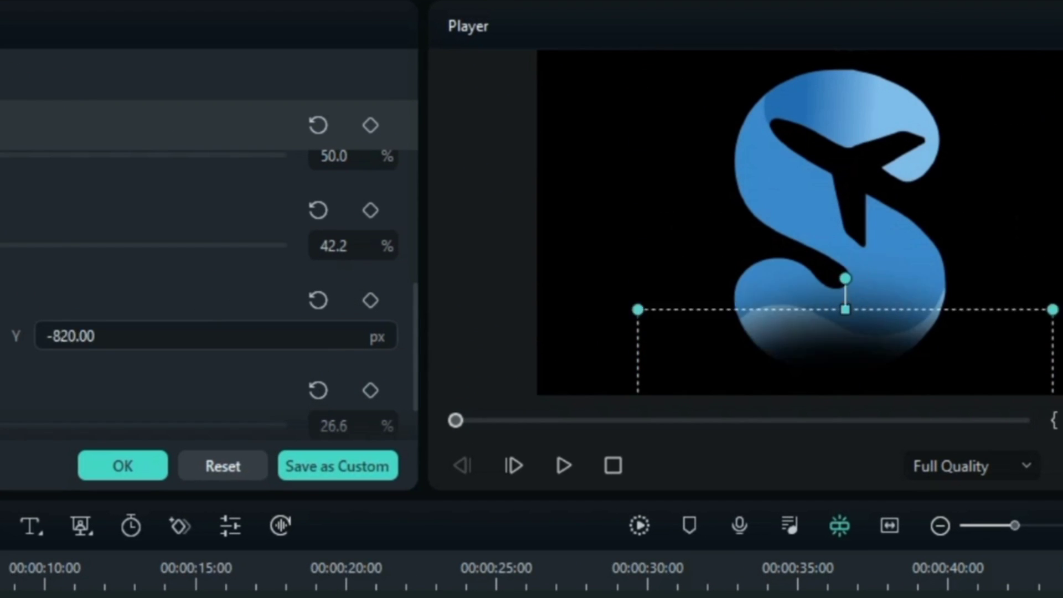
{"action": "left_click_drag", "start_coordinate": [11, 336], "coordinate": [0, 336]}
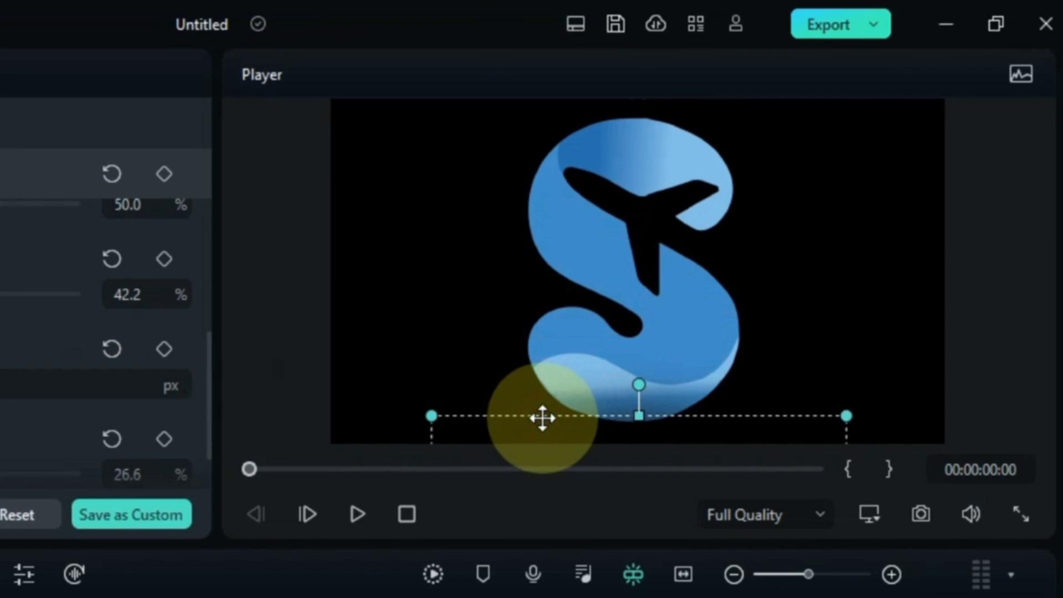
{"action": "left_click_drag", "start_coordinate": [543, 418], "coordinate": [546, 438]}
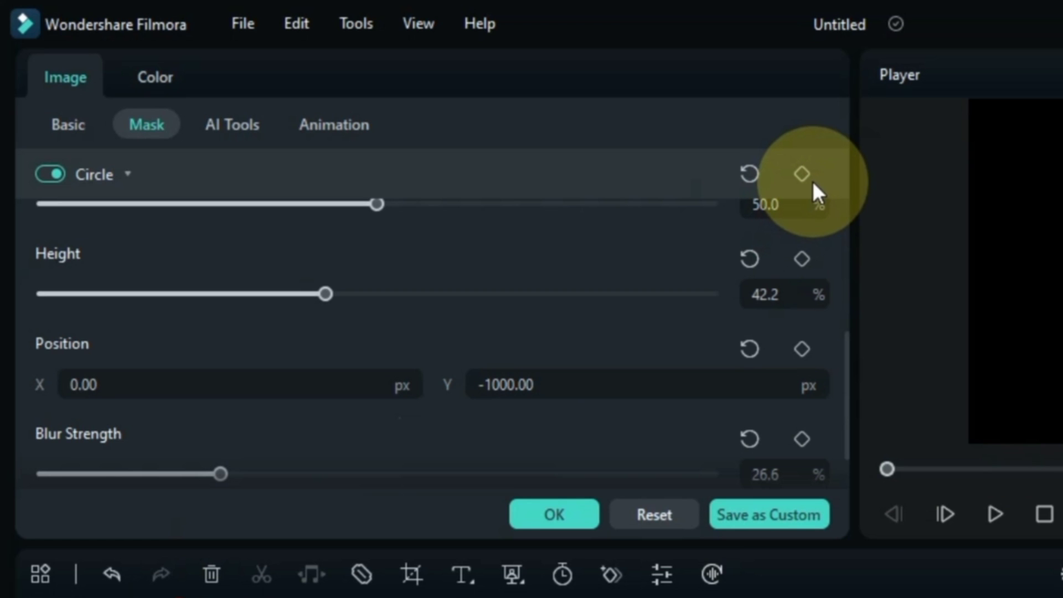
Keyframe the mask near one second with its Y position around -700, then preview.
{"action": "left_click", "coordinate": [812, 178]}
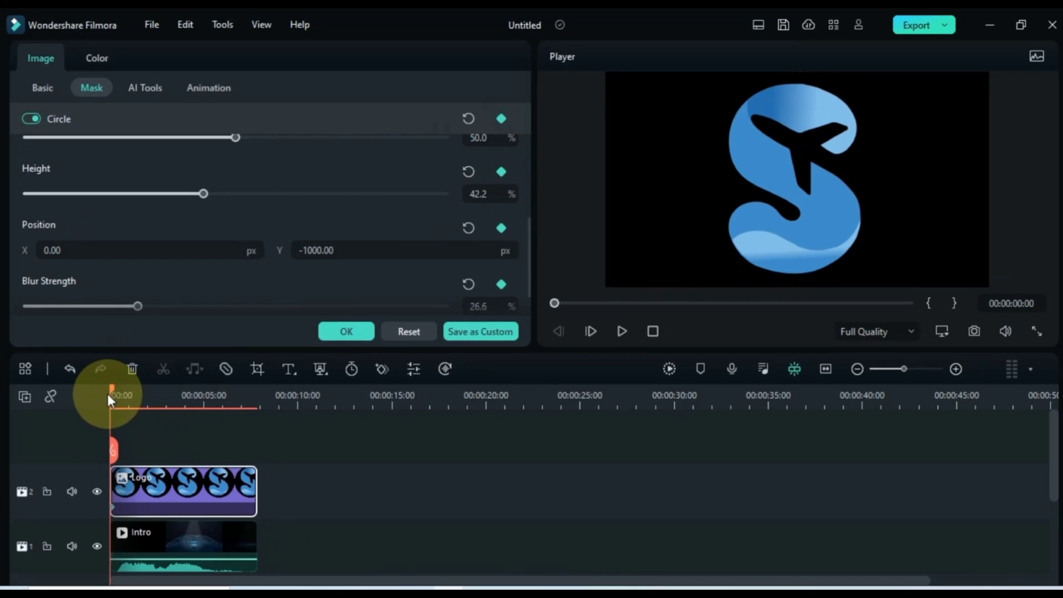
{"action": "left_click_drag", "start_coordinate": [177, 281], "coordinate": [186, 281]}
{"action": "left_click_drag", "start_coordinate": [116, 390], "coordinate": [158, 388]}
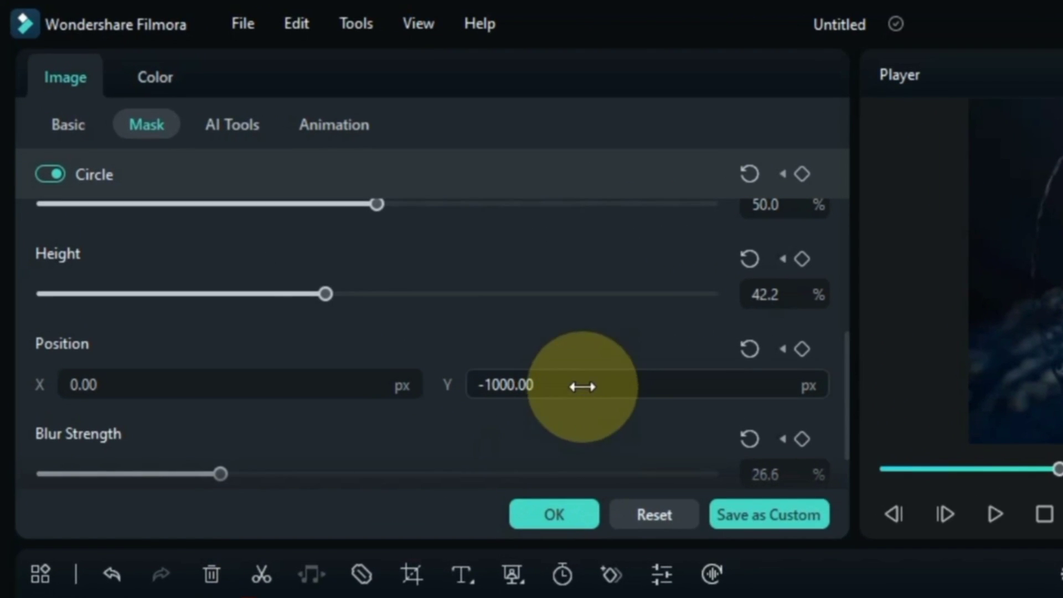
{"action": "left_click_drag", "start_coordinate": [527, 356], "coordinate": [601, 356]}
{"action": "left_click_drag", "start_coordinate": [6, 385], "coordinate": [20, 385]}
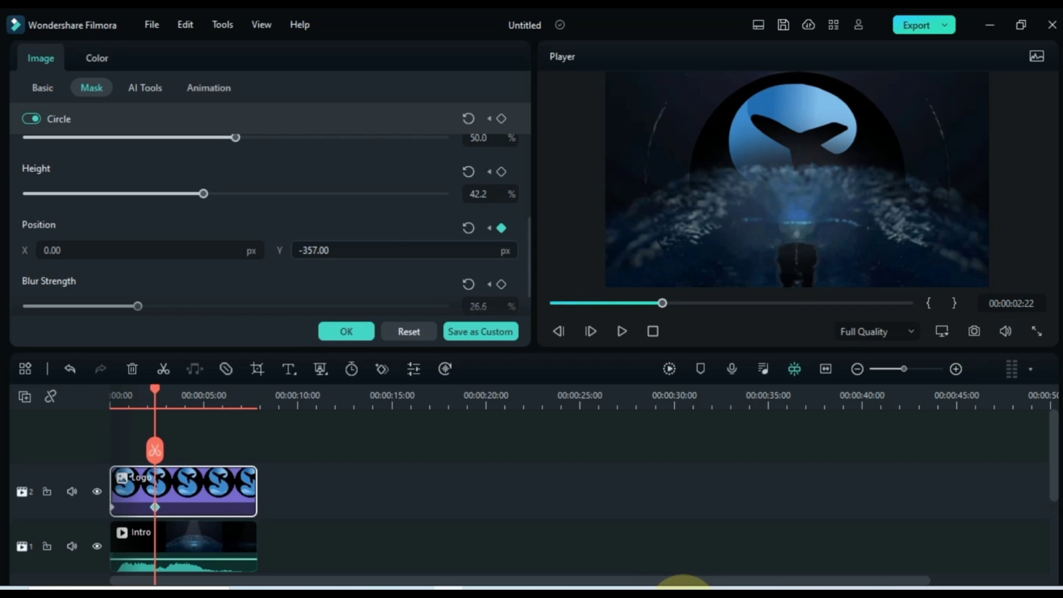
{"action": "left_click_drag", "start_coordinate": [155, 384], "coordinate": [77, 398]}
{"action": "key", "text": "space"}
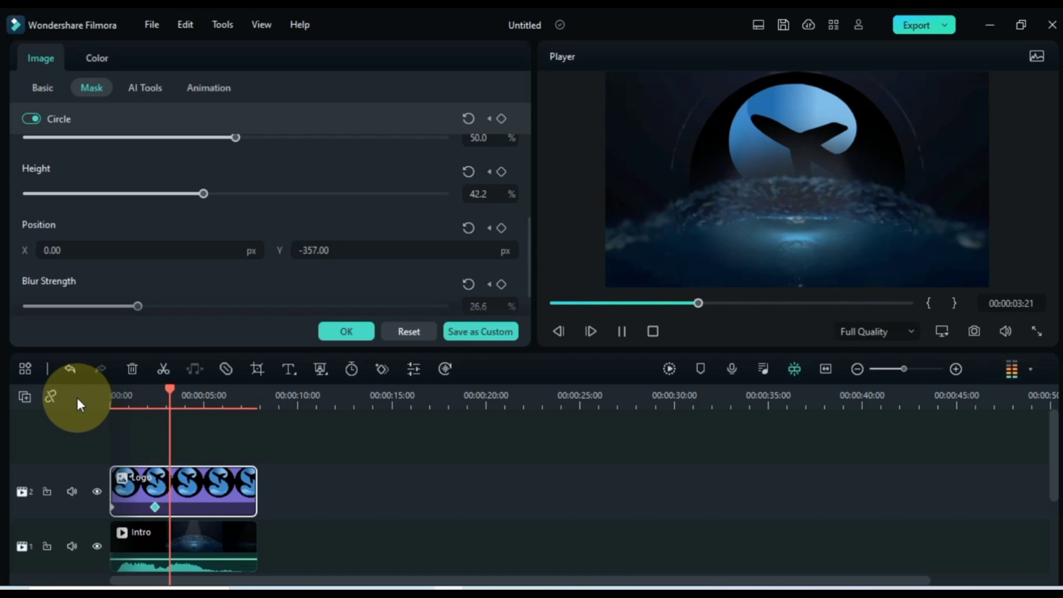
{"action": "key", "text": "space"}
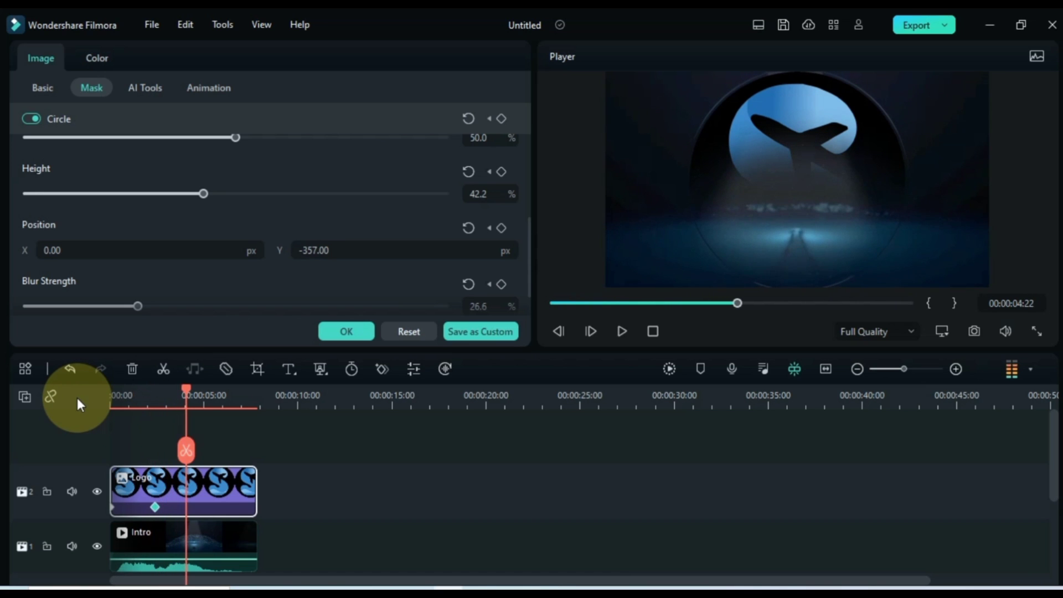
At about five seconds, slide the mask's Y position to -1000 and replay the intro.
{"action": "left_click", "coordinate": [182, 391]}
{"action": "left_click_drag", "start_coordinate": [183, 391], "coordinate": [188, 392]}
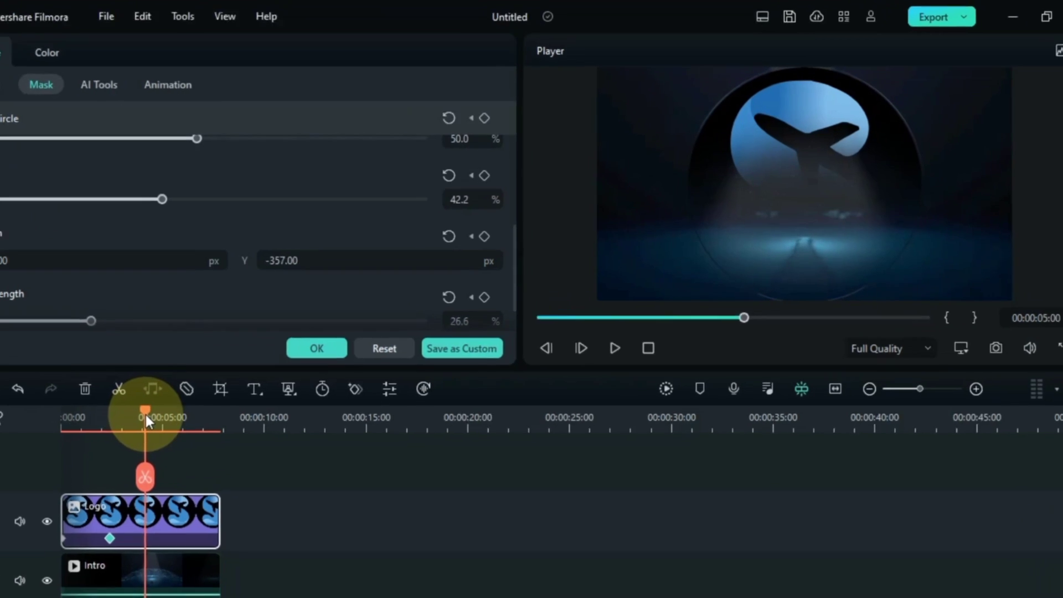
{"action": "left_click_drag", "start_coordinate": [334, 261], "coordinate": [299, 260]}
{"action": "left_click_drag", "start_coordinate": [166, 325], "coordinate": [39, 325]}
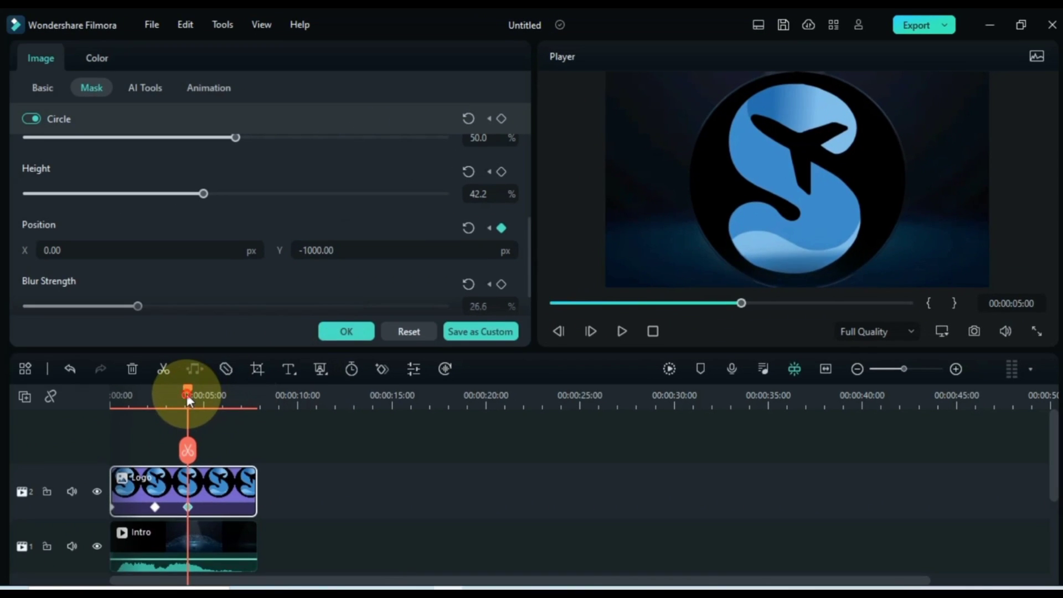
{"action": "left_click_drag", "start_coordinate": [187, 394], "coordinate": [104, 400]}
{"action": "key", "text": "space"}
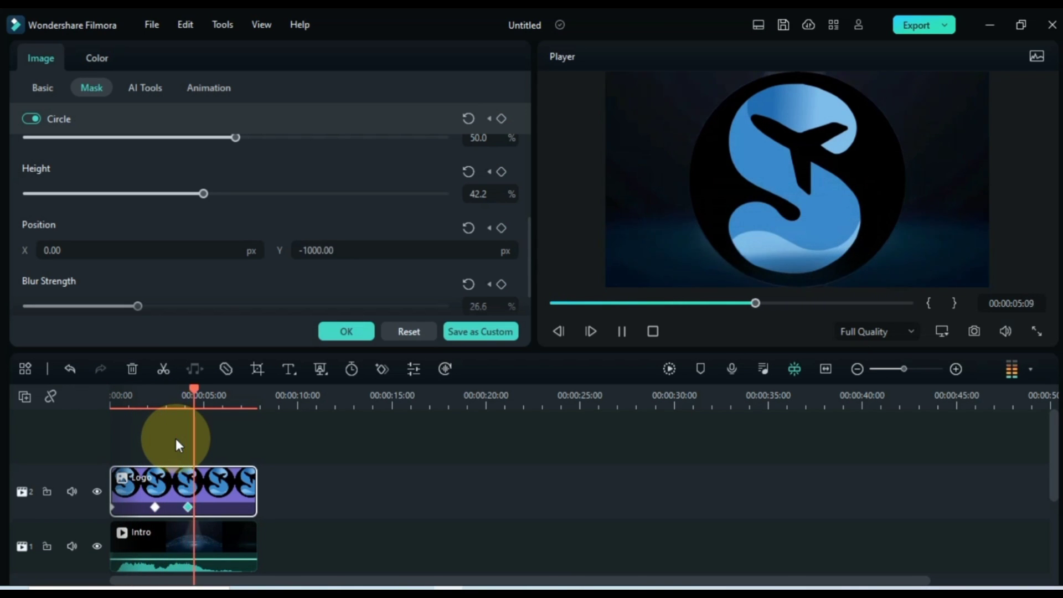
{"action": "key", "text": "space"}
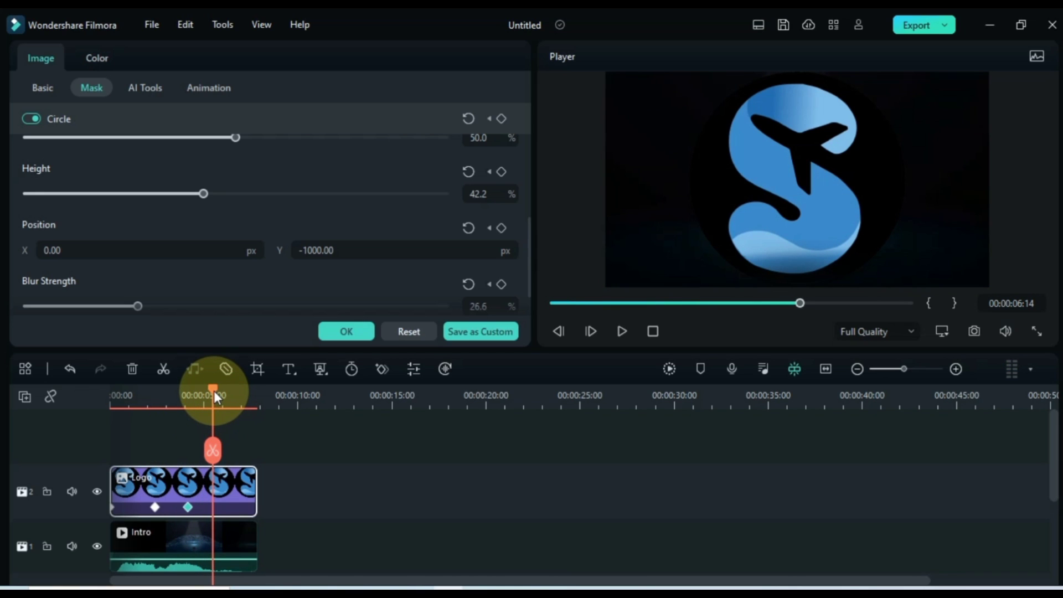
{"action": "left_click_drag", "start_coordinate": [215, 392], "coordinate": [81, 407]}
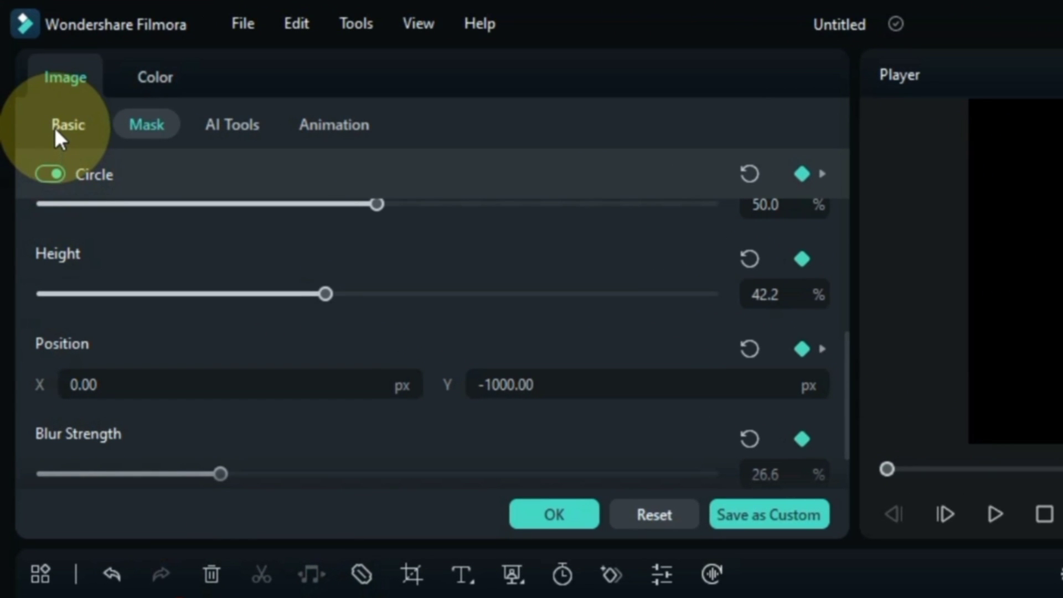
Add an Opacity keyframe at the clip start set to 0%.
{"action": "left_click", "coordinate": [54, 127]}
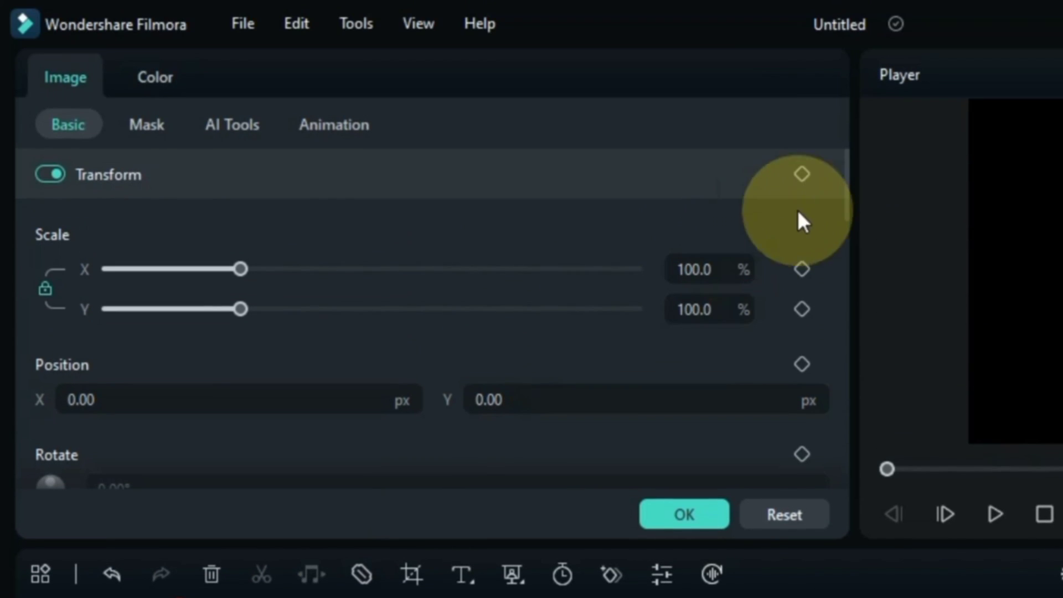
{"action": "left_click_drag", "start_coordinate": [842, 188], "coordinate": [895, 294]}
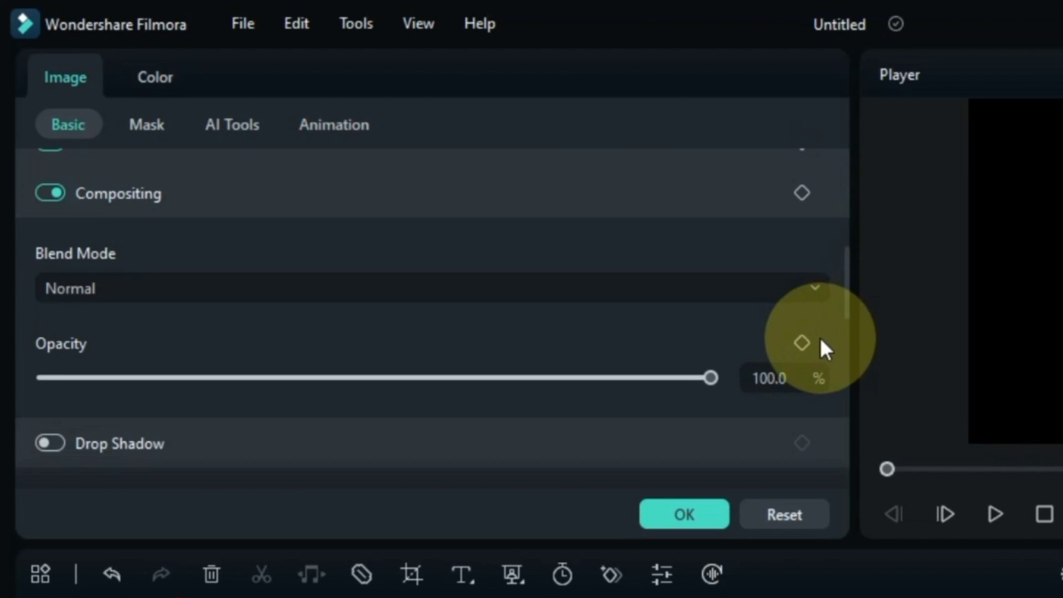
{"action": "left_click", "coordinate": [803, 343]}
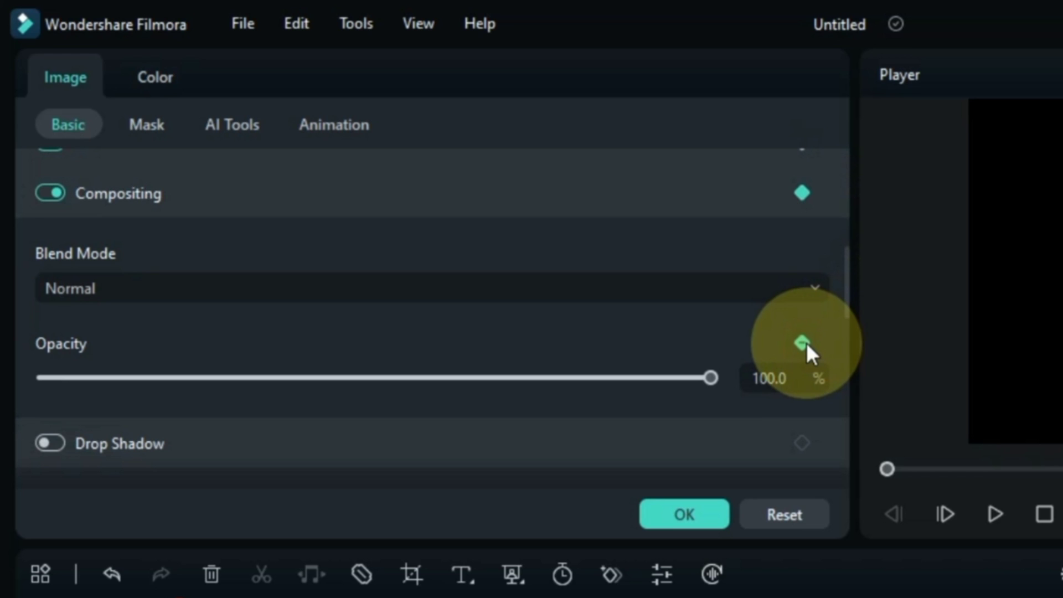
{"action": "left_click_drag", "start_coordinate": [715, 379], "coordinate": [380, 408]}
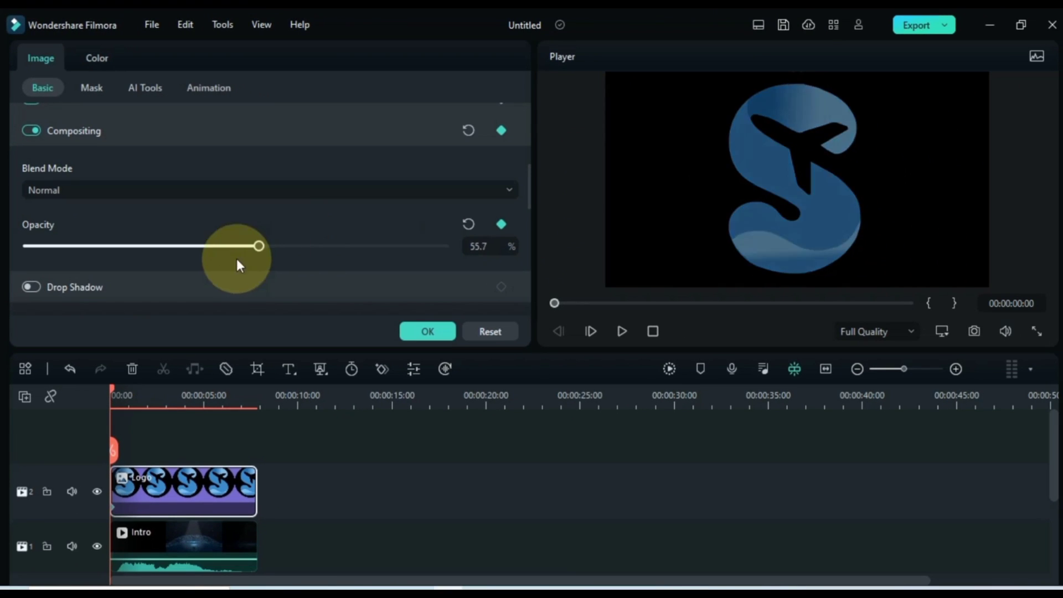
{"action": "left_click_drag", "start_coordinate": [237, 258], "coordinate": [2, 272]}
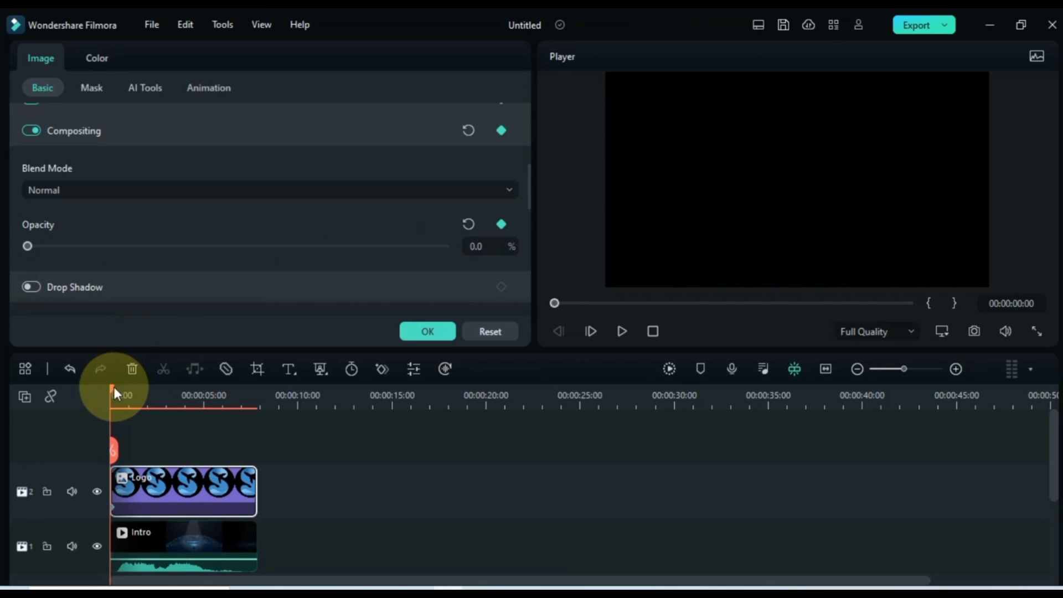
Set Opacity back to 100% about 20 frames in and preview the fade-in.
{"action": "left_click_drag", "start_coordinate": [111, 390], "coordinate": [122, 390]}
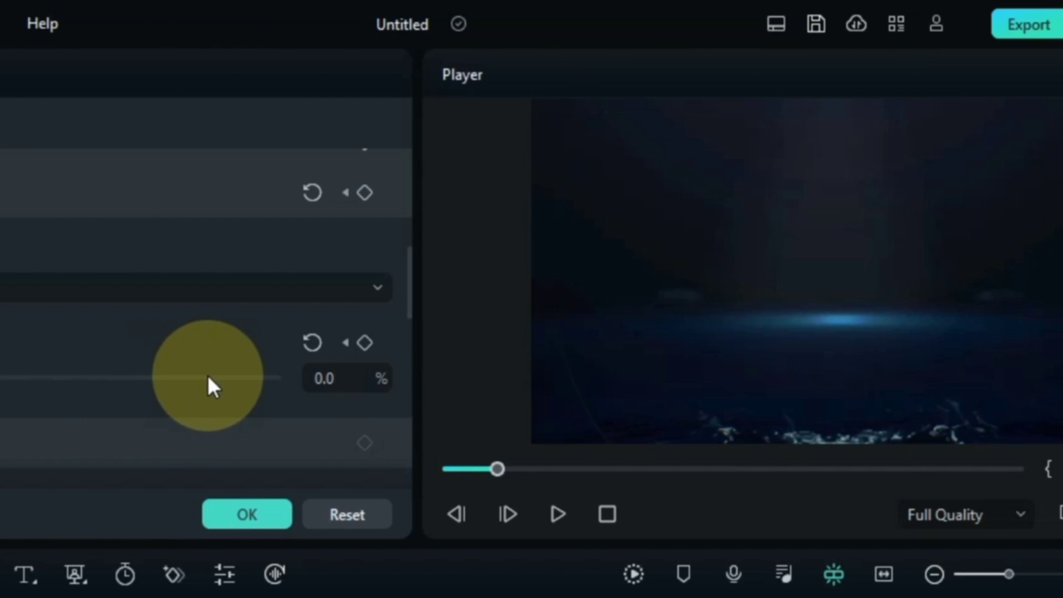
{"action": "left_click_drag", "start_coordinate": [377, 385], "coordinate": [519, 374]}
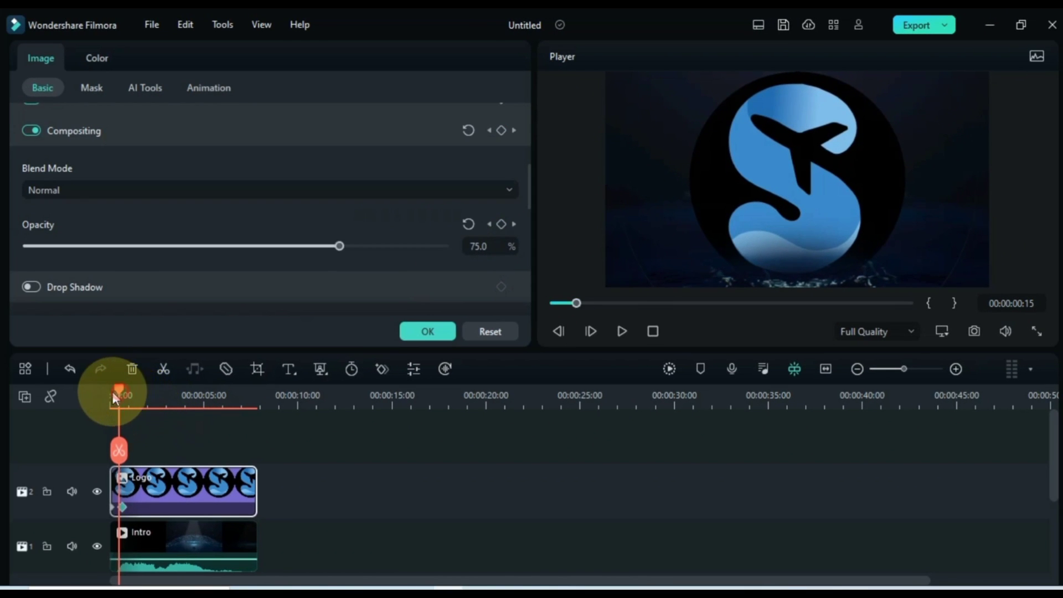
{"action": "left_click_drag", "start_coordinate": [112, 391], "coordinate": [75, 397]}
{"action": "key", "text": "space"}
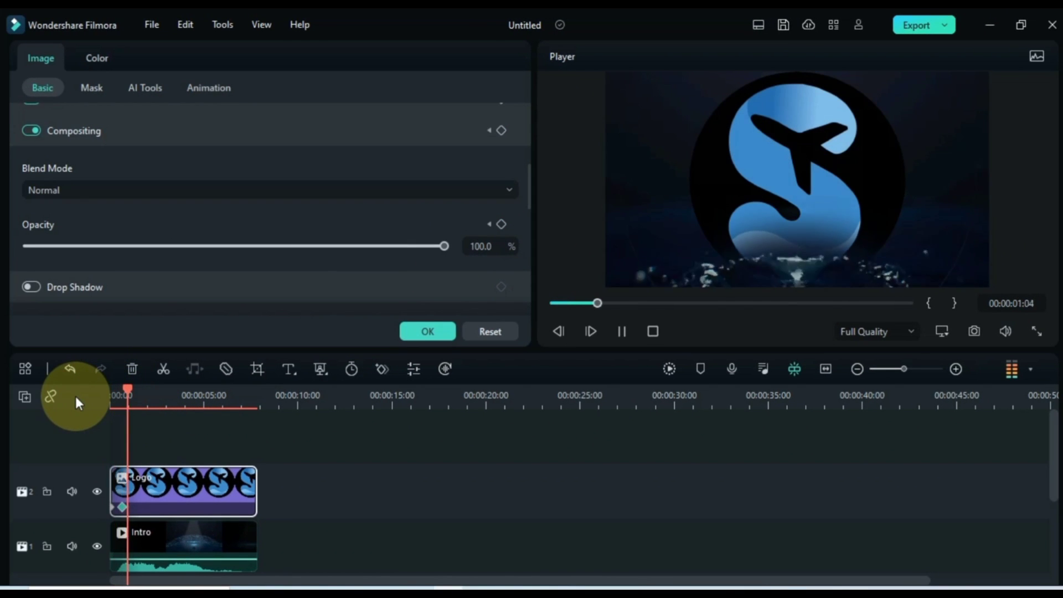
{"action": "left_click", "coordinate": [123, 494]}
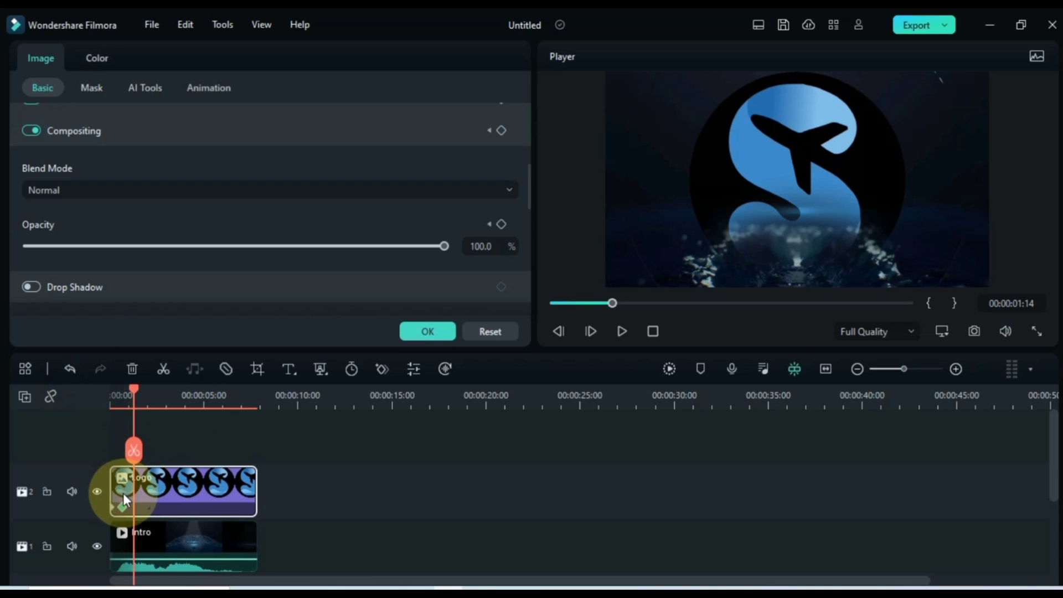
Shift the full-opacity keyframe slightly later, to about 00:00:01:01, and replay the fade.
{"action": "left_click", "coordinate": [123, 507]}
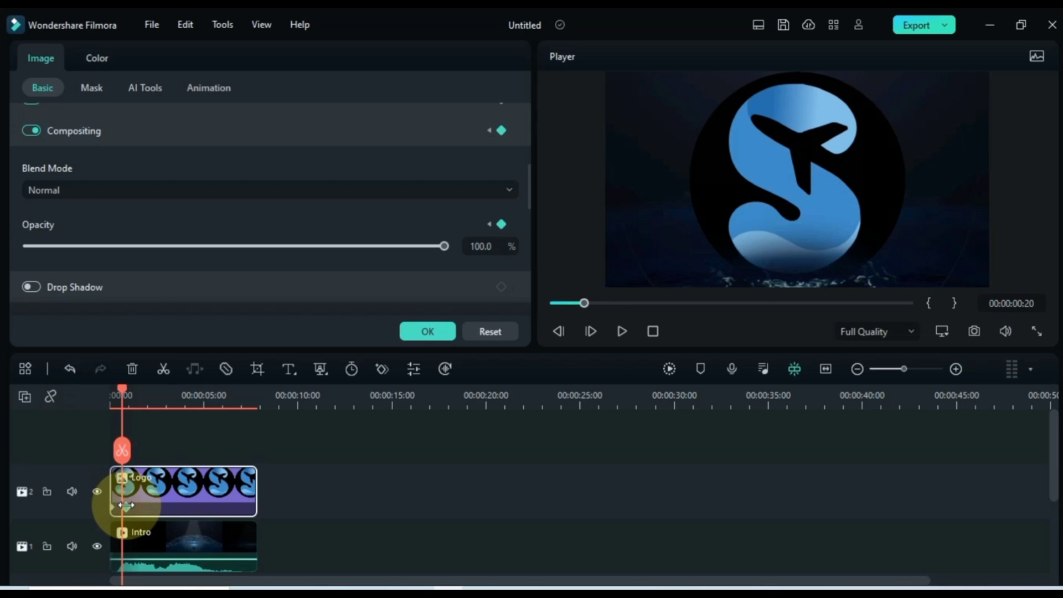
{"action": "left_click_drag", "start_coordinate": [127, 505], "coordinate": [130, 505]}
{"action": "left_click_drag", "start_coordinate": [126, 397], "coordinate": [91, 397]}
{"action": "key", "text": "space"}
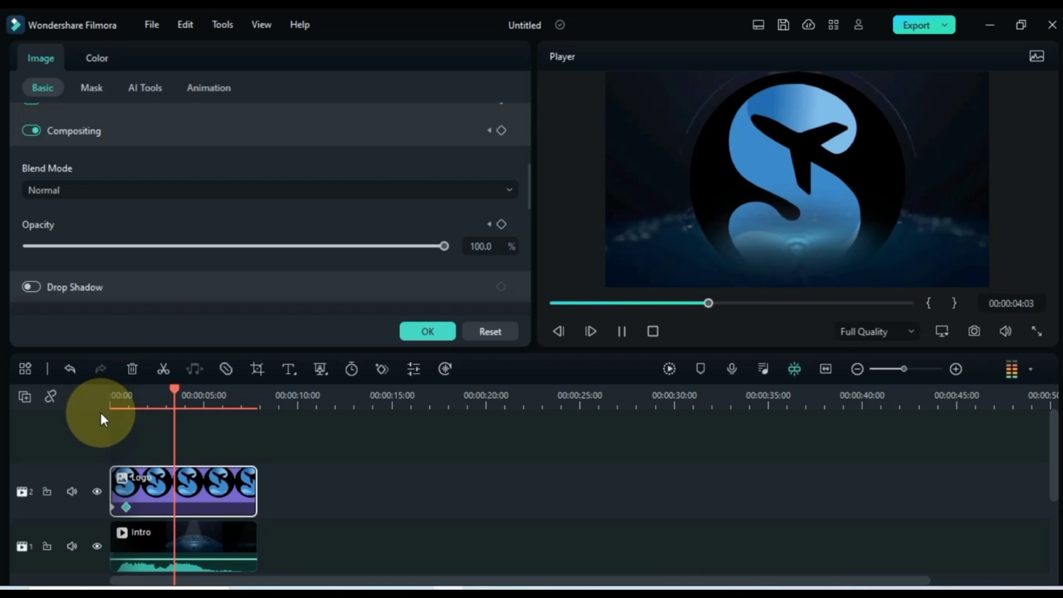
{"action": "key", "text": "space"}
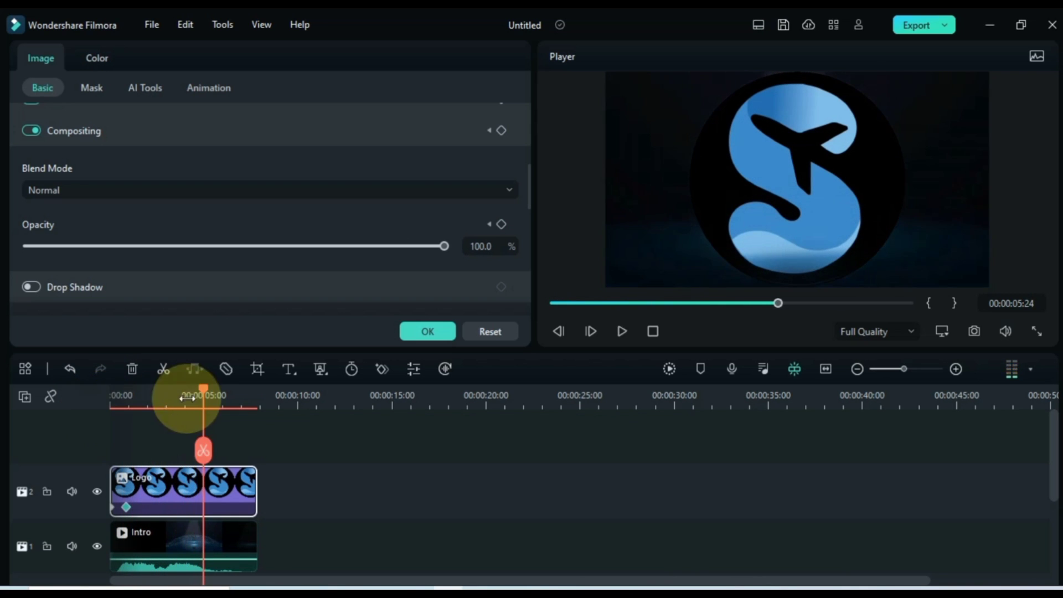
Play from about three seconds to find where the shrinking should start.
{"action": "left_click_drag", "start_coordinate": [201, 394], "coordinate": [157, 398]}
{"action": "key", "text": "space"}
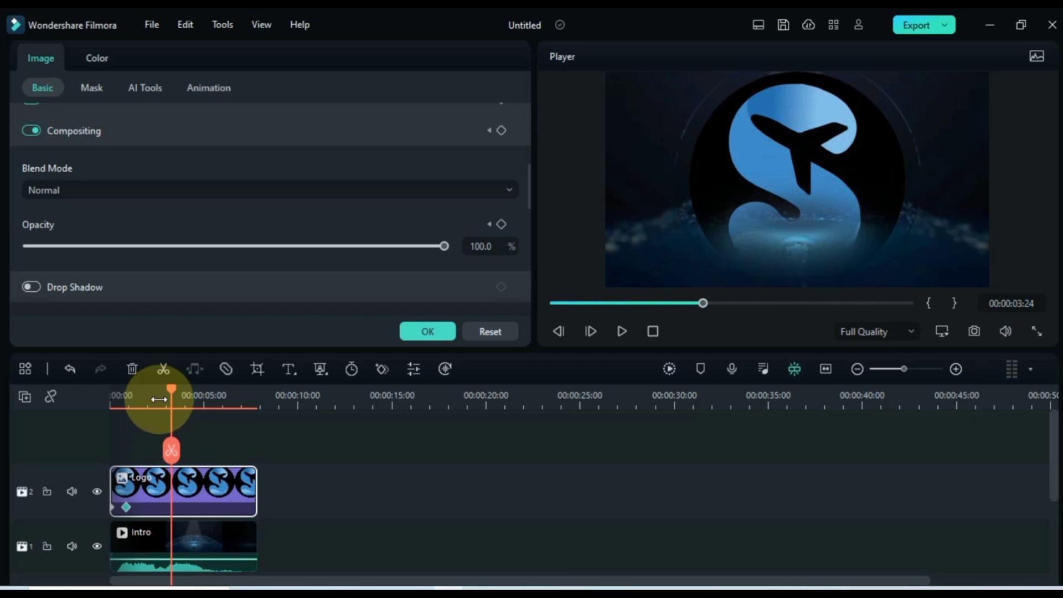
{"action": "left_click_drag", "start_coordinate": [174, 390], "coordinate": [165, 397]}
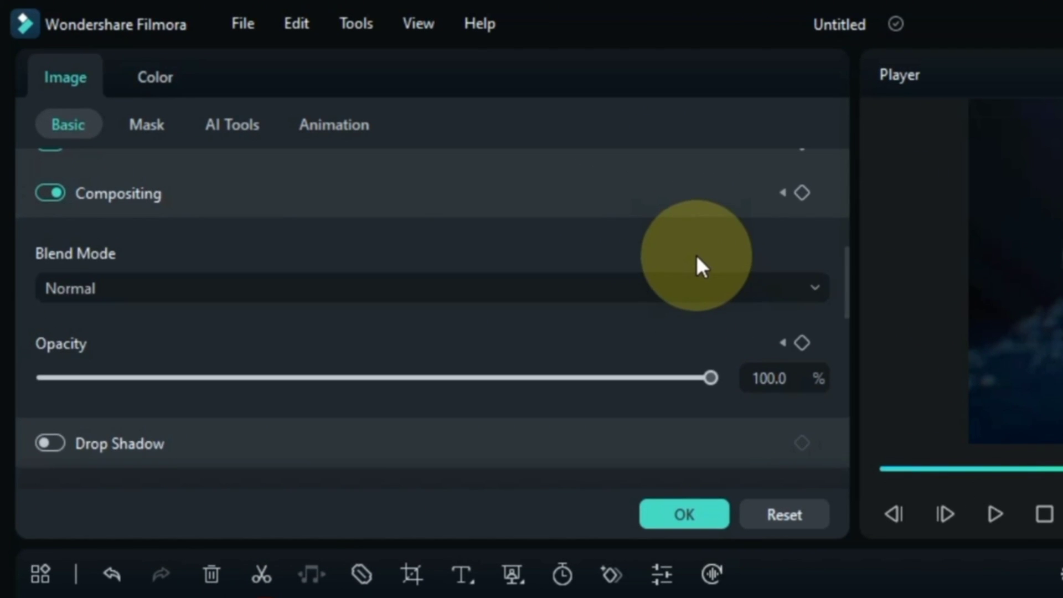
Keyframe the logo's transform at ~00:00:03:13, then shrink it to 53.7% scale later.
{"action": "scroll", "coordinate": [609, 244], "scroll_direction": "up", "scroll_amount": 5}
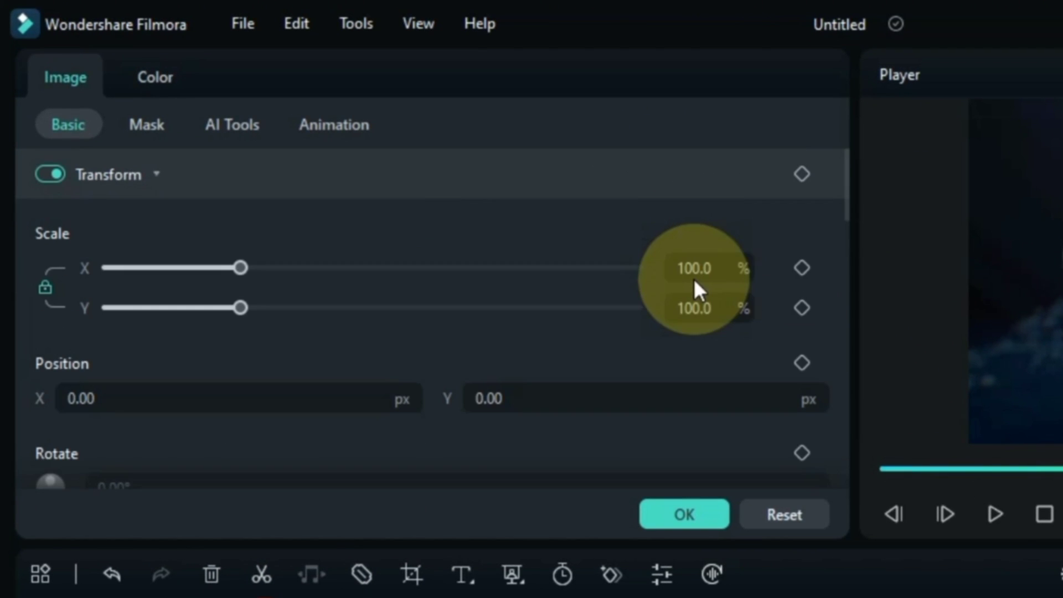
{"action": "left_click", "coordinate": [802, 174]}
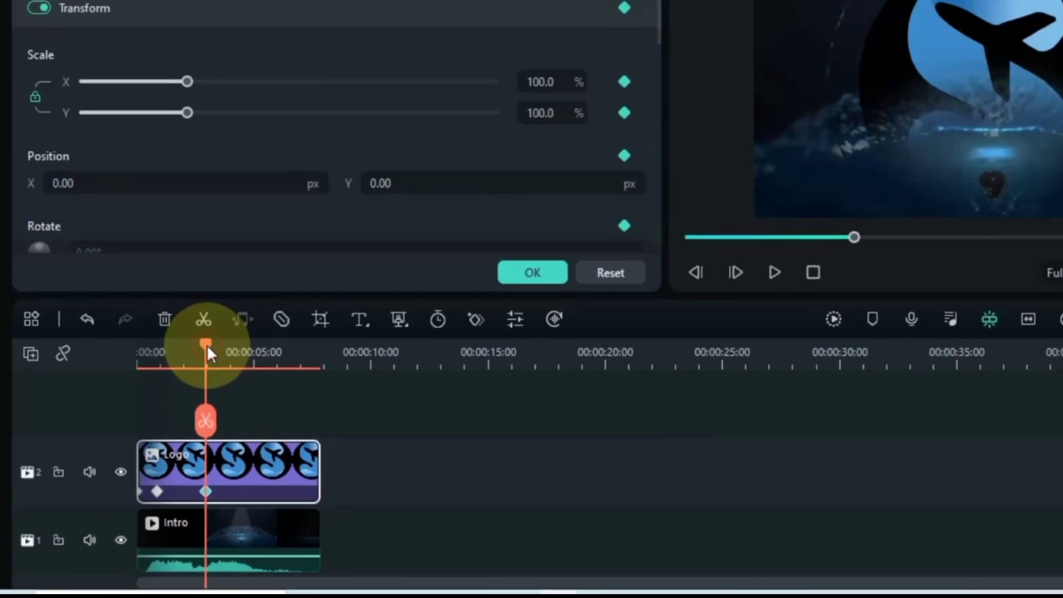
{"action": "left_click_drag", "start_coordinate": [209, 349], "coordinate": [201, 397]}
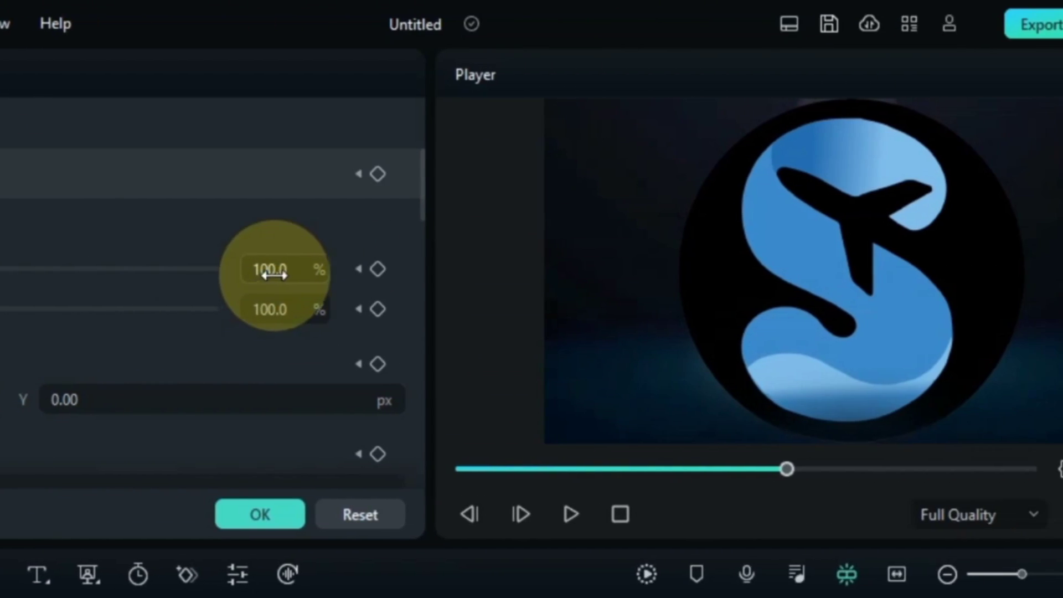
{"action": "left_click_drag", "start_coordinate": [515, 272], "coordinate": [469, 272]}
{"action": "left_click_drag", "start_coordinate": [277, 270], "coordinate": [259, 270]}
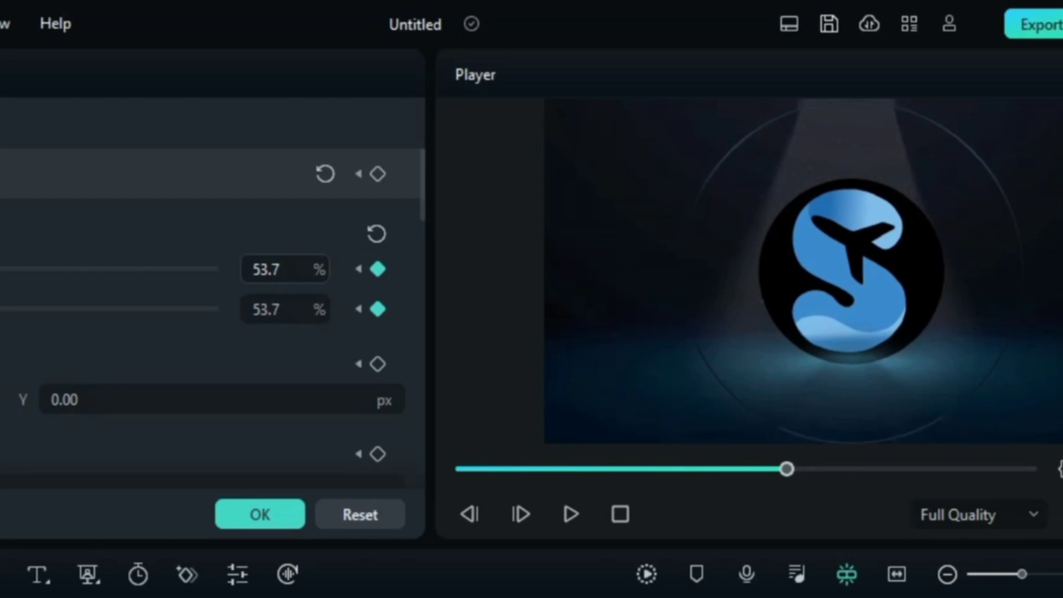
{"action": "left_click", "coordinate": [274, 276]}
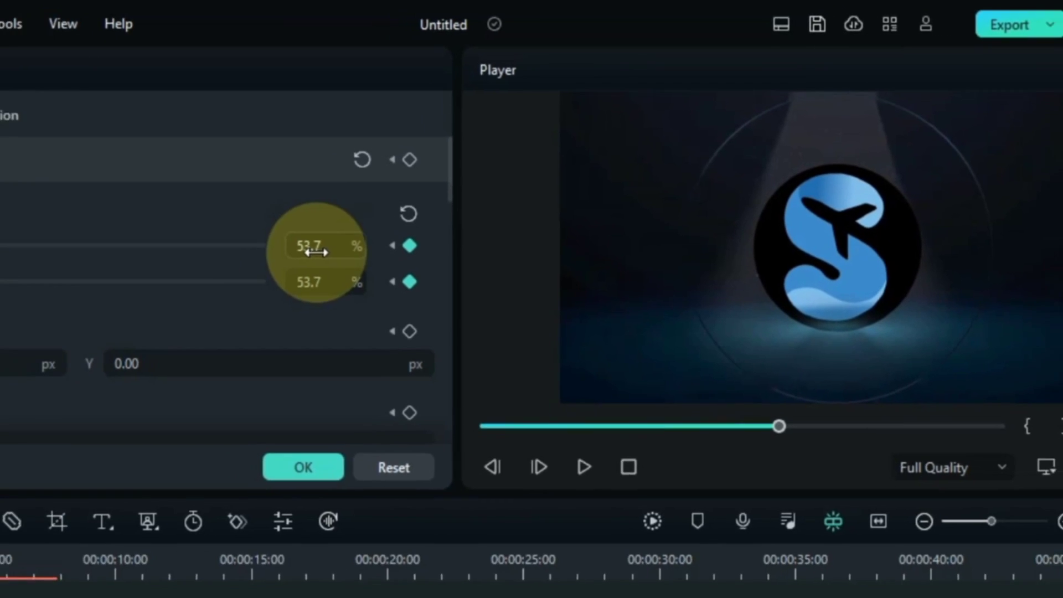
{"action": "left_click", "coordinate": [131, 435]}
Play back the scale-down animation from about 2 seconds and deselect the Logo clip.
{"action": "left_click_drag", "start_coordinate": [189, 393], "coordinate": [140, 404]}
{"action": "key", "text": "space"}
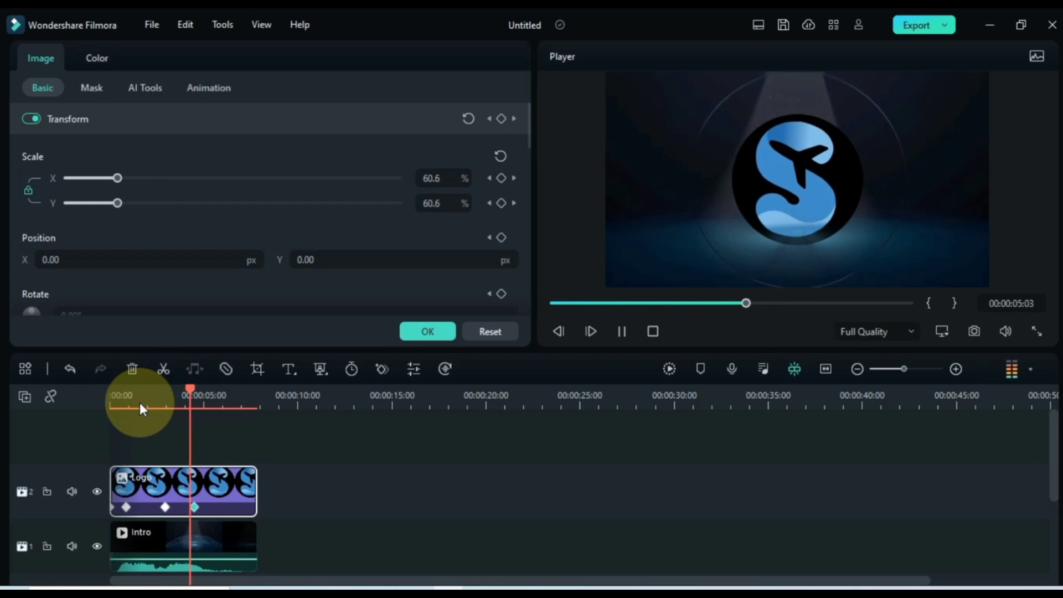
{"action": "key", "text": "space"}
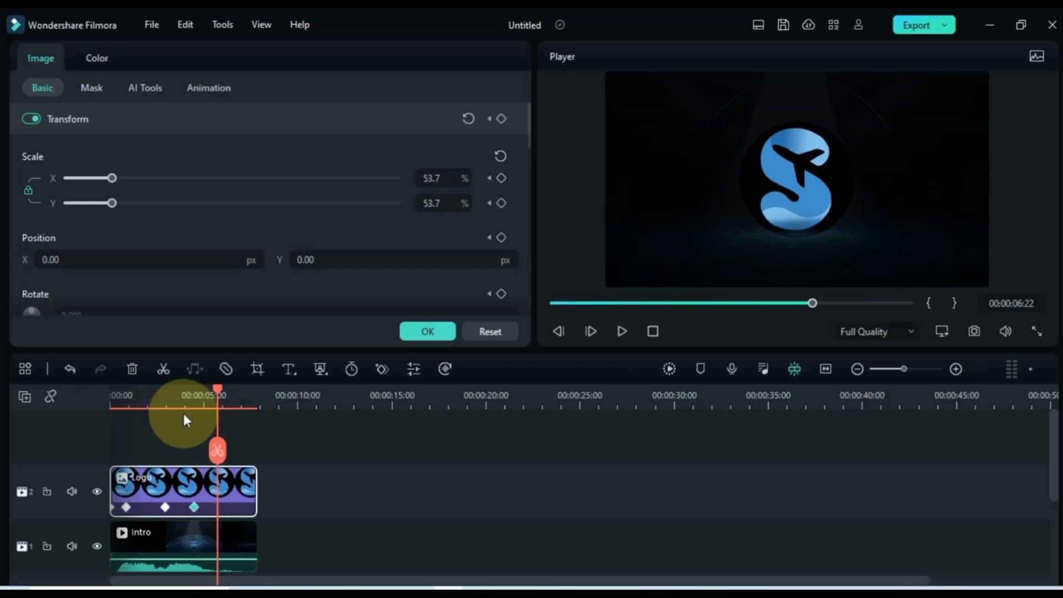
{"action": "left_click_drag", "start_coordinate": [217, 394], "coordinate": [195, 397]}
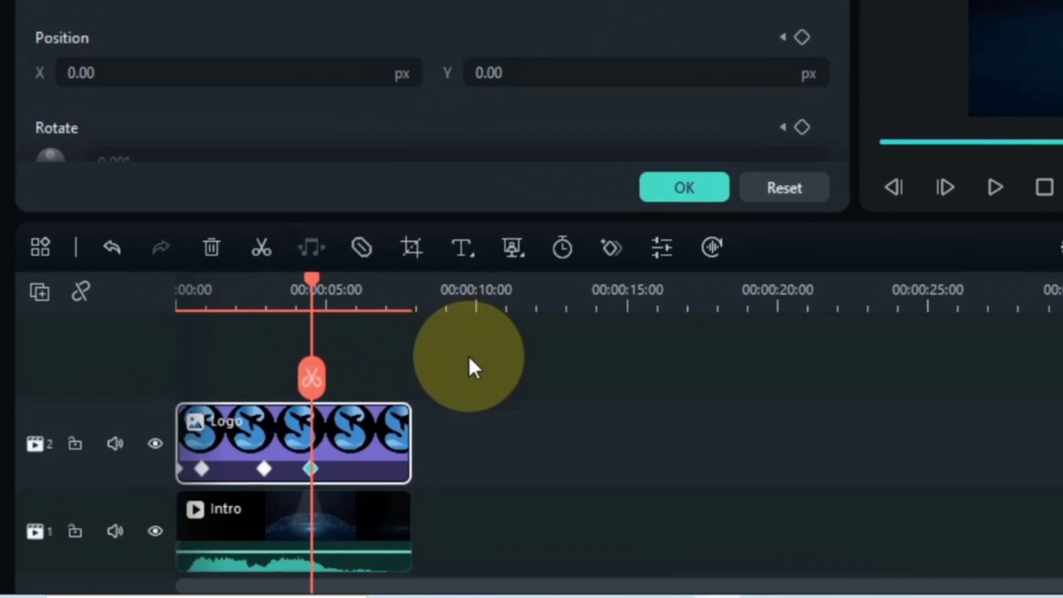
{"action": "left_click", "coordinate": [294, 438]}
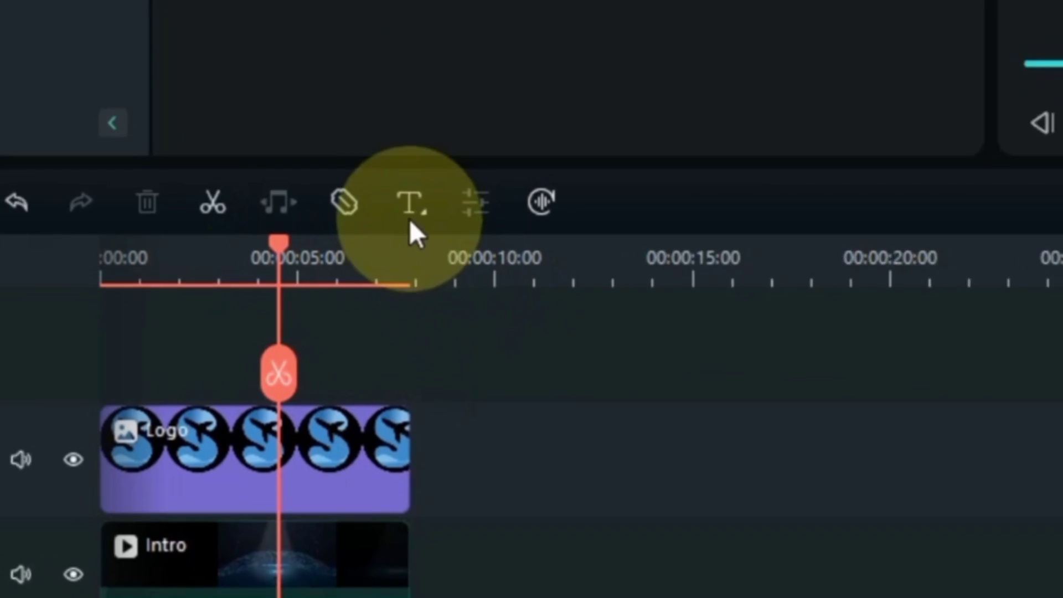
Add a Basic 1 quick text title and trim it to four seconds.
{"action": "left_click", "coordinate": [412, 247]}
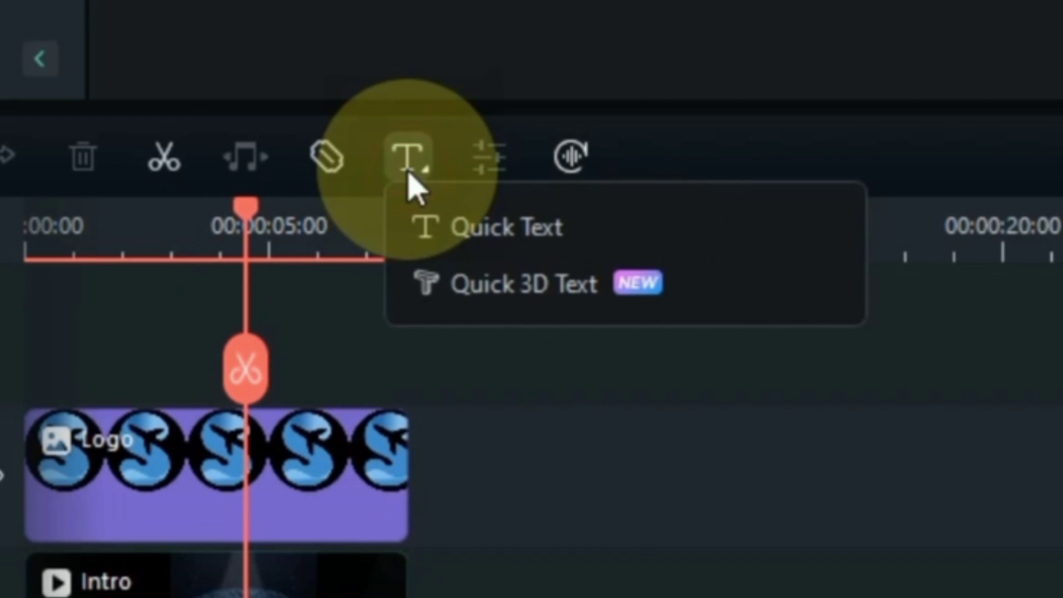
{"action": "left_click", "coordinate": [513, 232]}
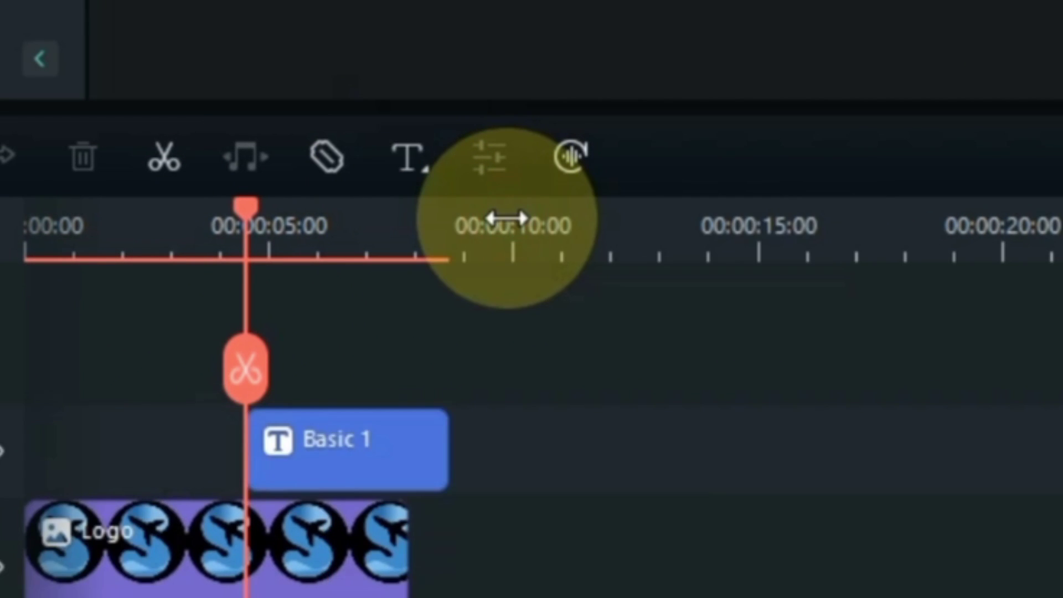
{"action": "left_click", "coordinate": [396, 421]}
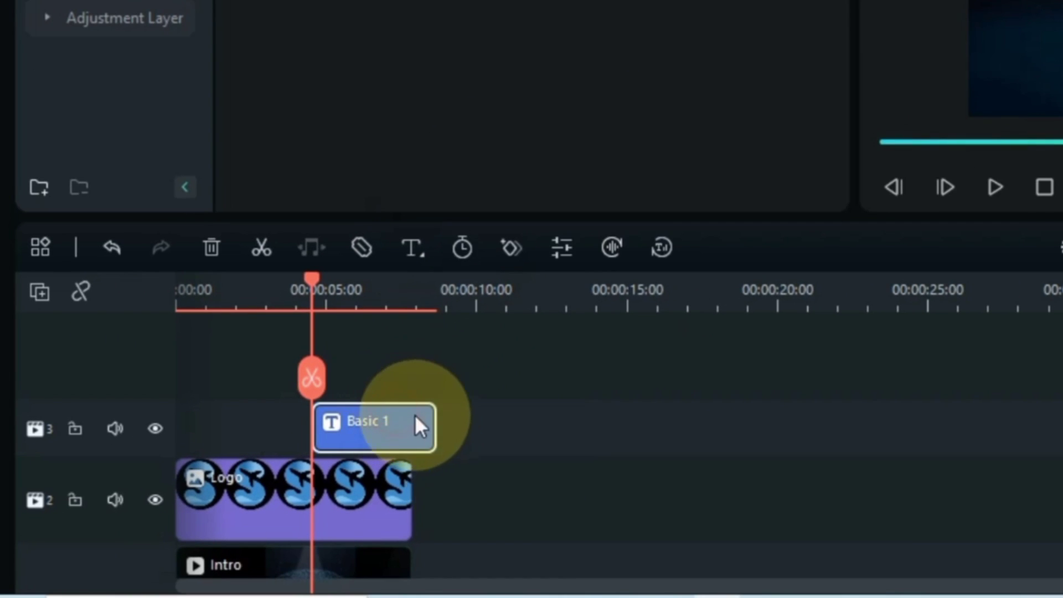
{"action": "left_click_drag", "start_coordinate": [430, 418], "coordinate": [408, 420]}
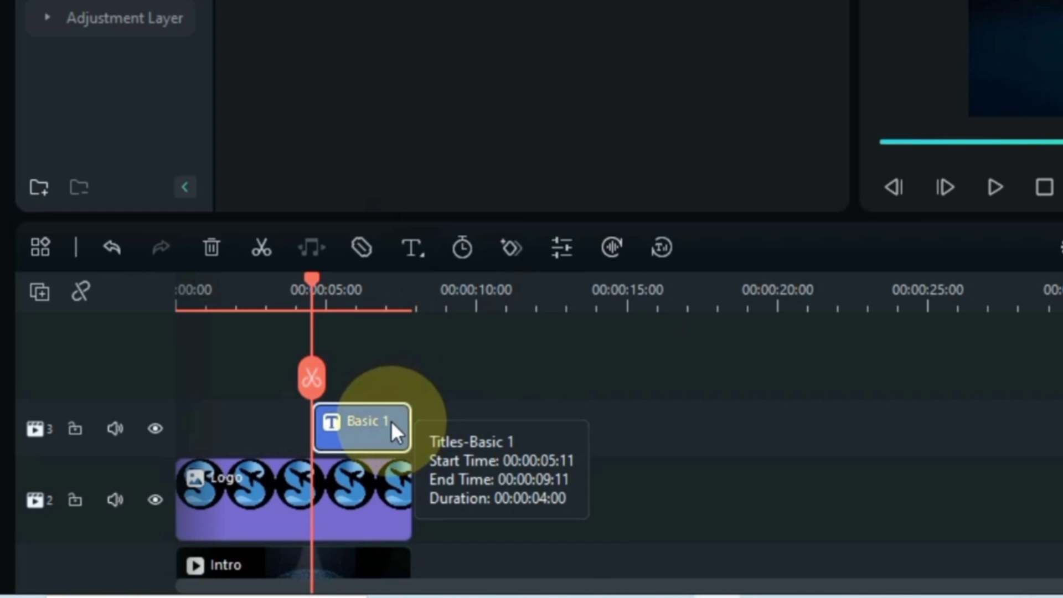
Replace the Lorem ipsum placeholder with 'SALIH TUTORIALS'.
{"action": "double_click", "coordinate": [388, 420]}
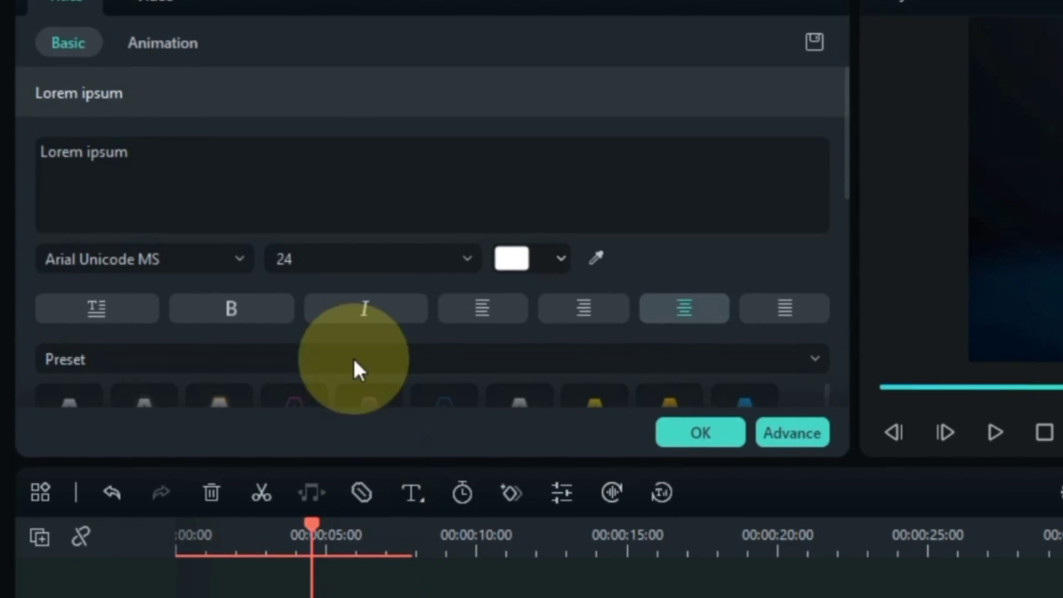
{"action": "left_click", "coordinate": [314, 189]}
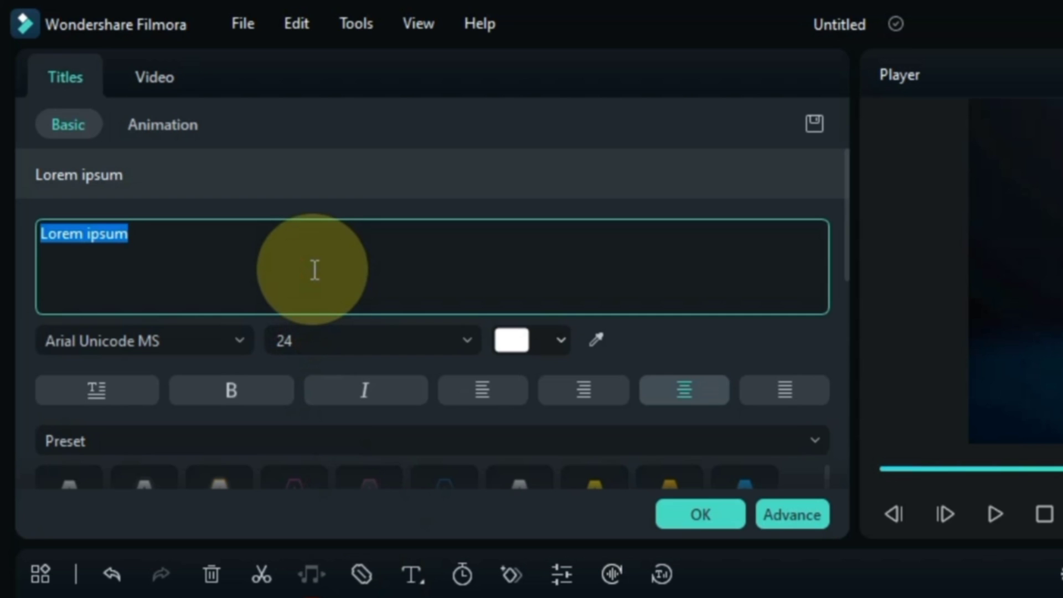
{"action": "key", "text": "BackSpace"}
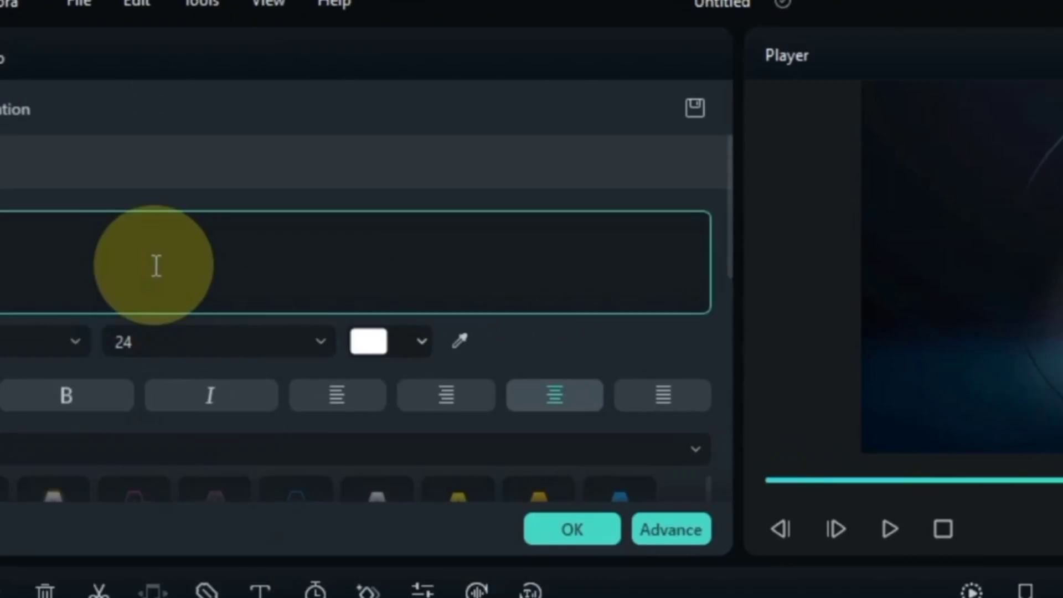
{"action": "type", "text": "SALIH TUTORIALS"}
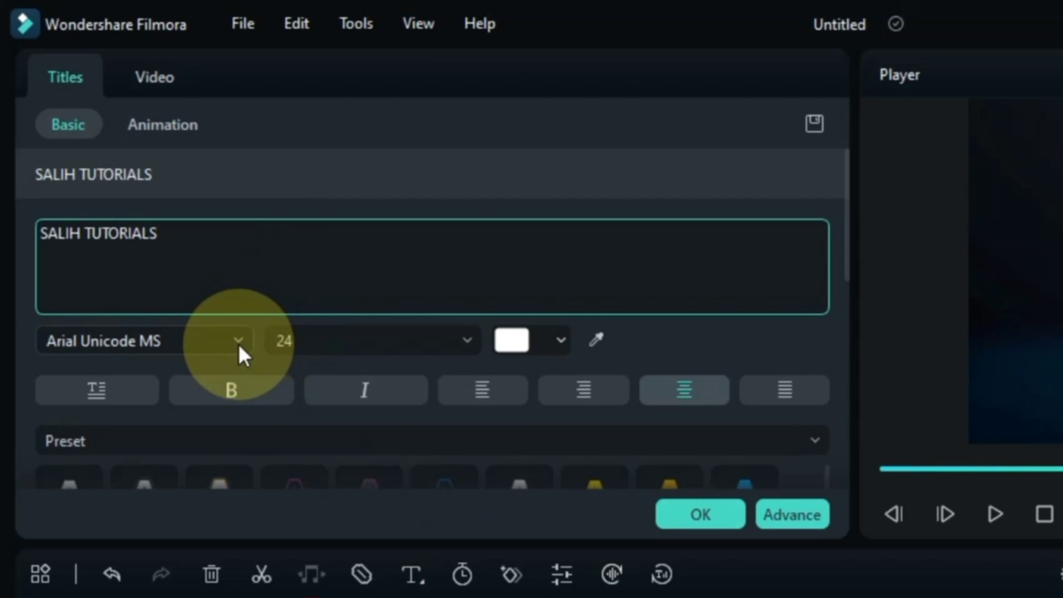
Set the title font to Futura Md BT Bold.
{"action": "left_click", "coordinate": [238, 342]}
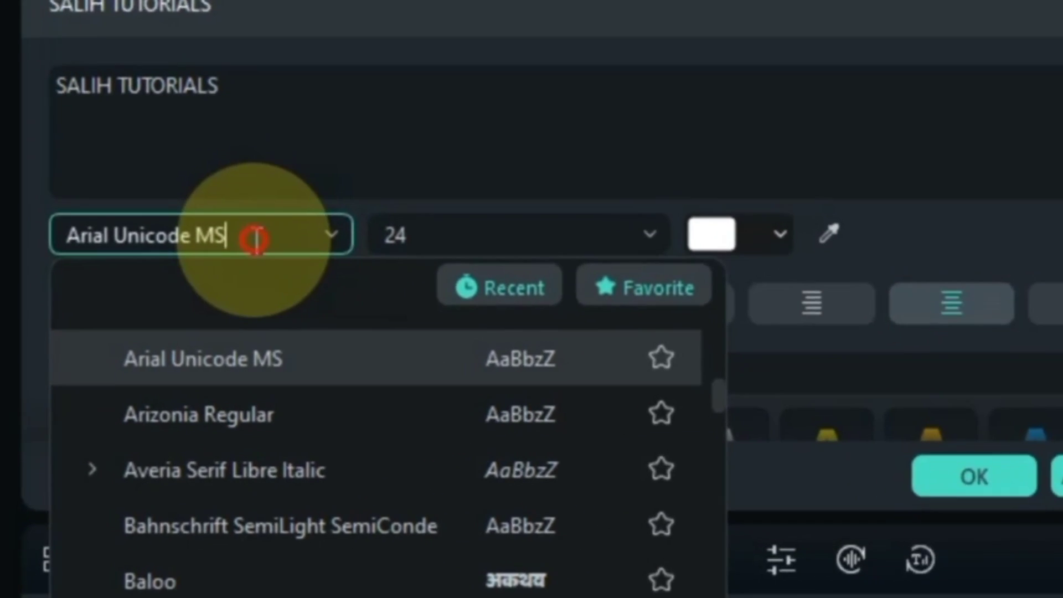
{"action": "left_click", "coordinate": [185, 343]}
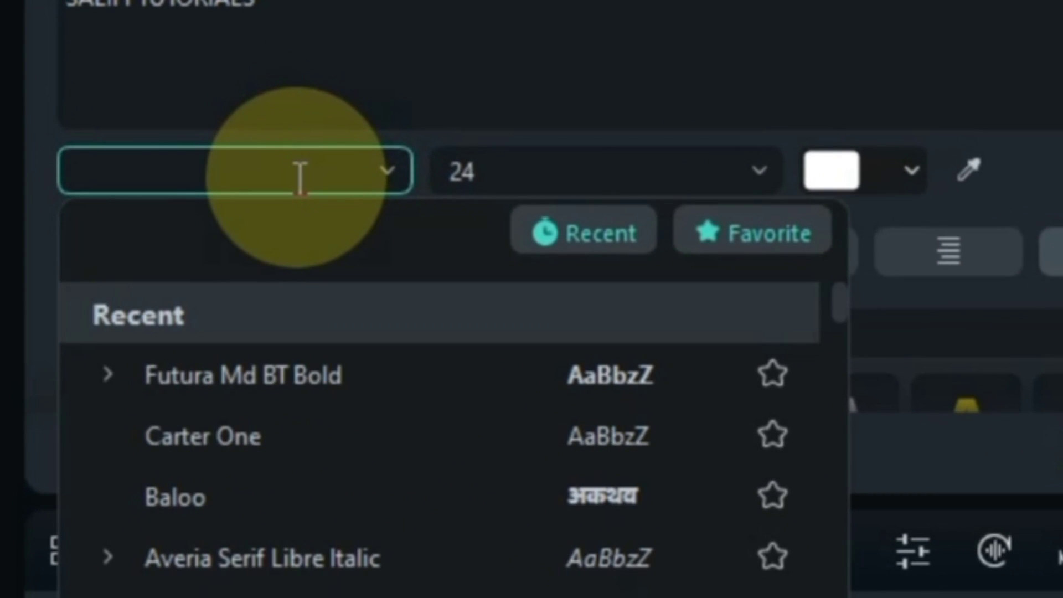
{"action": "type", "text": "Futura"}
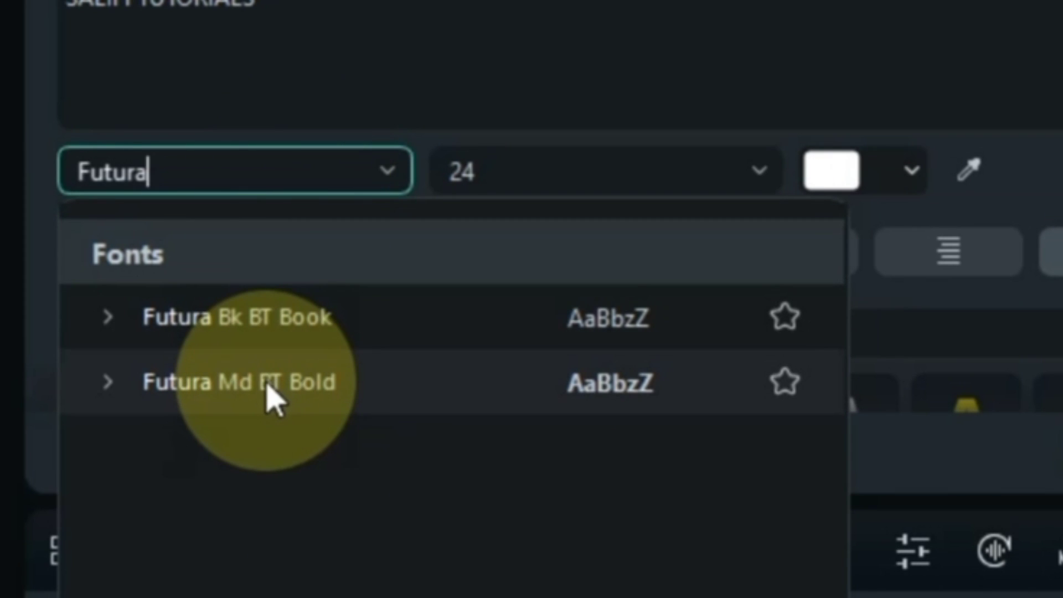
{"action": "left_click", "coordinate": [271, 397]}
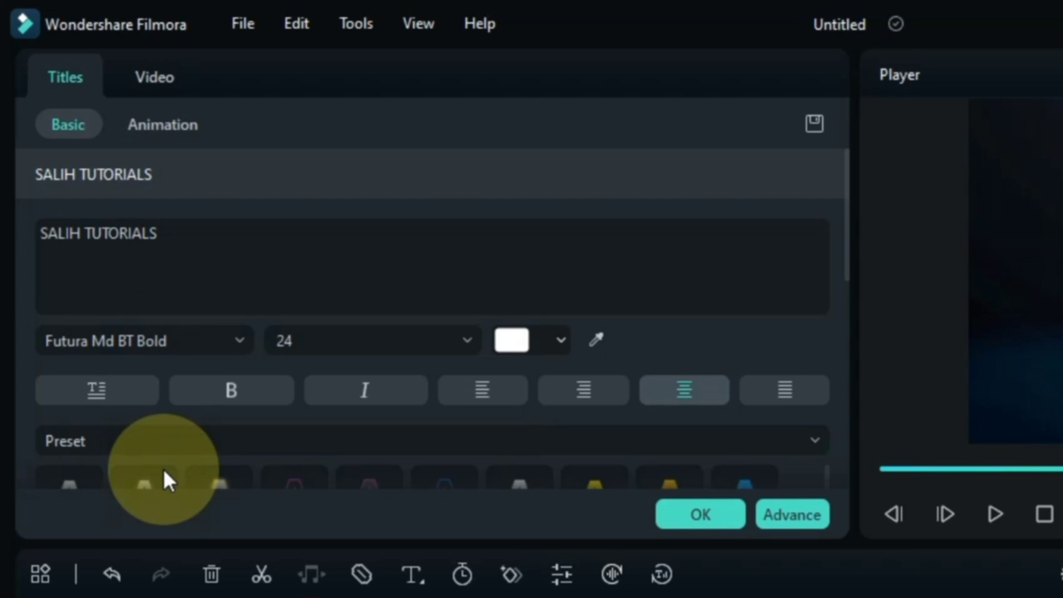
Apply the Type Writer animation to the SALIH TUTORIALS title and show its Video transform settings.
{"action": "left_click", "coordinate": [158, 126]}
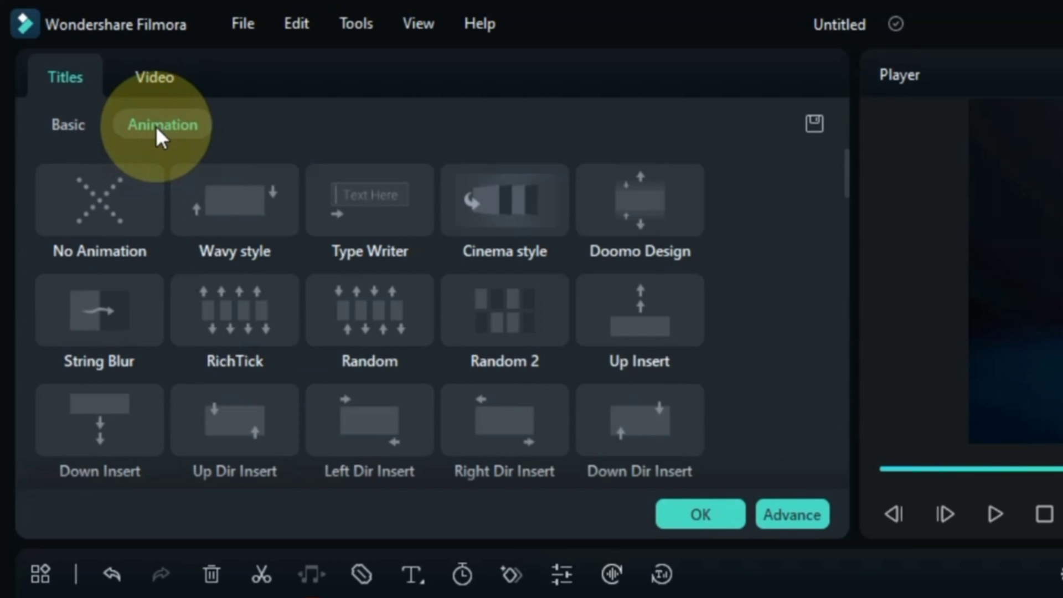
{"action": "left_click", "coordinate": [282, 175]}
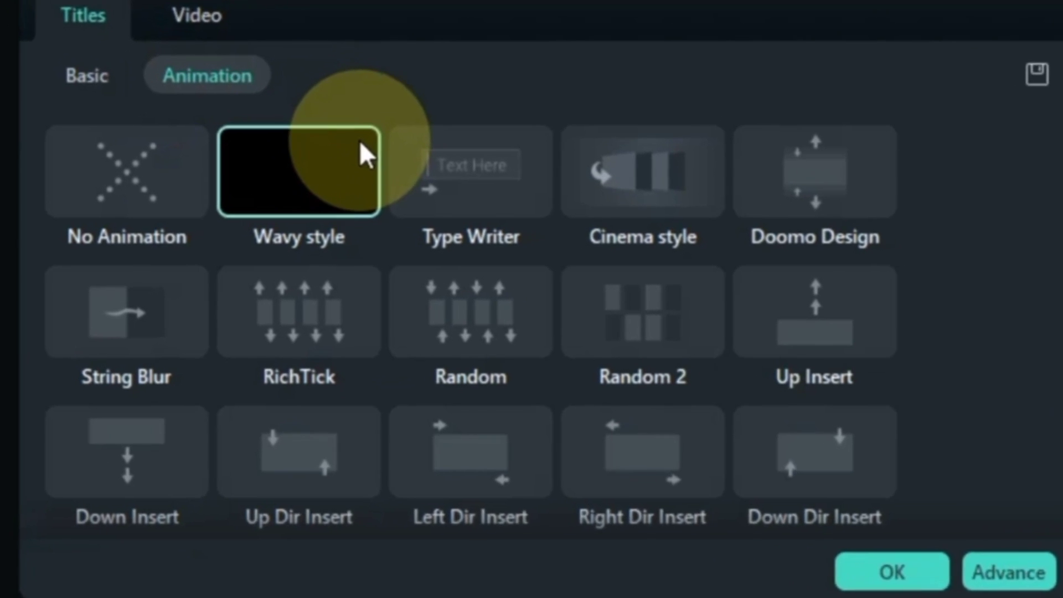
{"action": "left_click", "coordinate": [475, 181]}
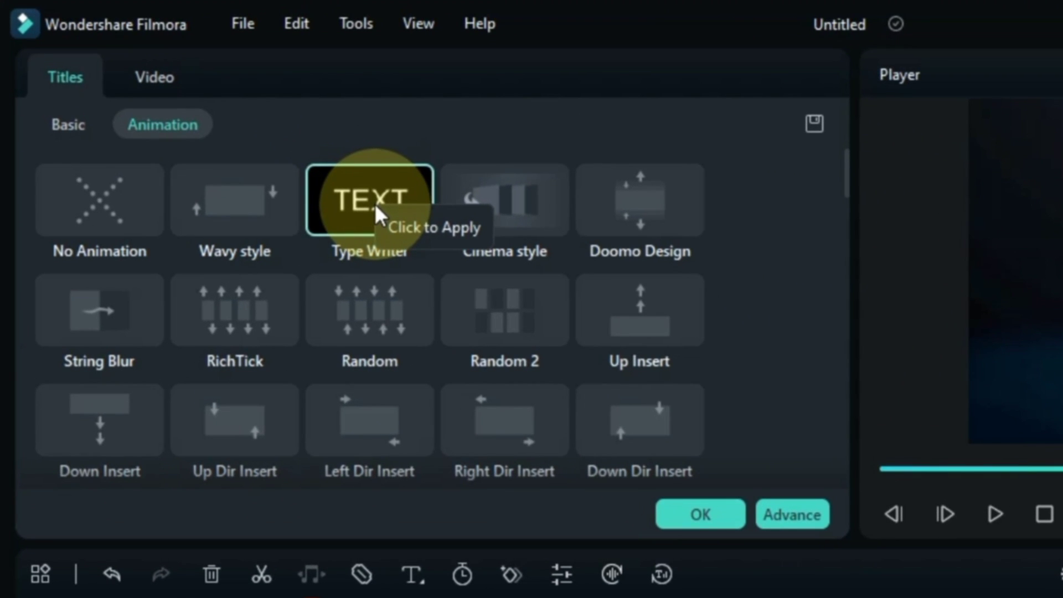
{"action": "left_click", "coordinate": [154, 79]}
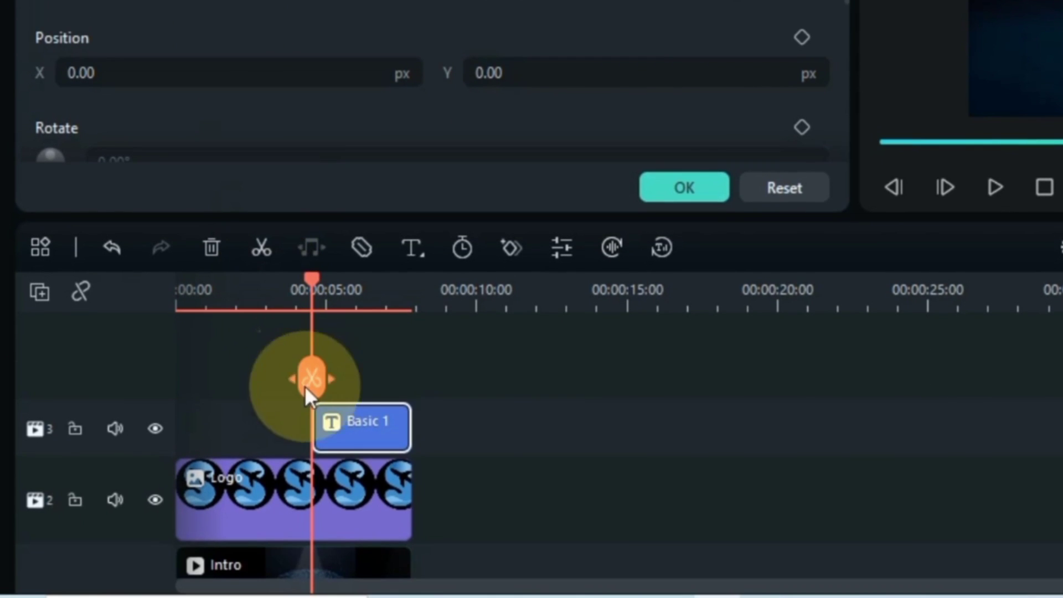
Start the title clip at 04:24, add a transform keyframe, and preview it.
{"action": "left_click_drag", "start_coordinate": [314, 428], "coordinate": [299, 429]}
{"action": "left_click_drag", "start_coordinate": [307, 288], "coordinate": [295, 360]}
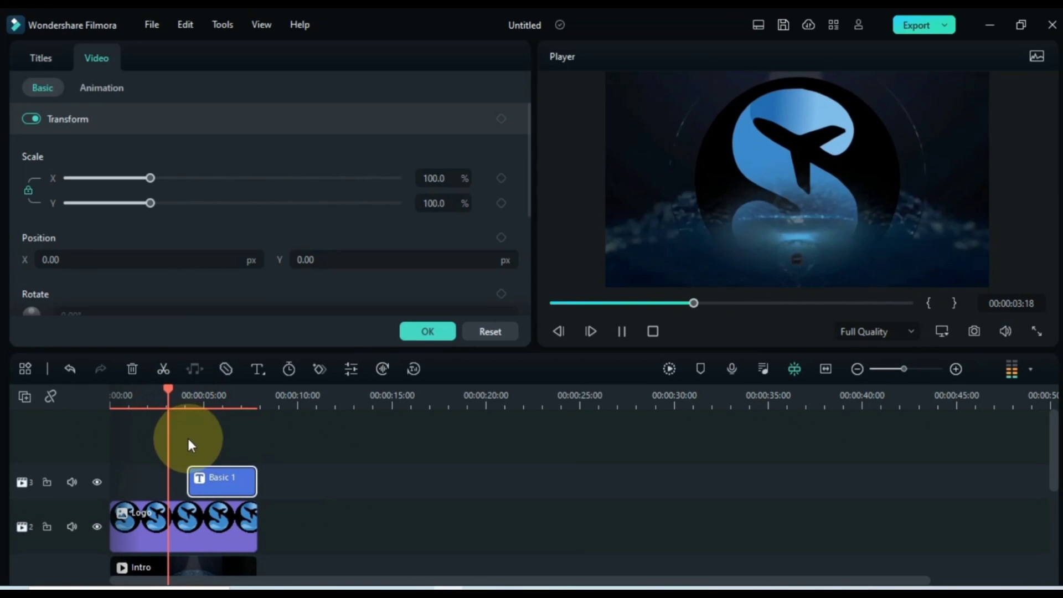
{"action": "left_click", "coordinate": [210, 478]}
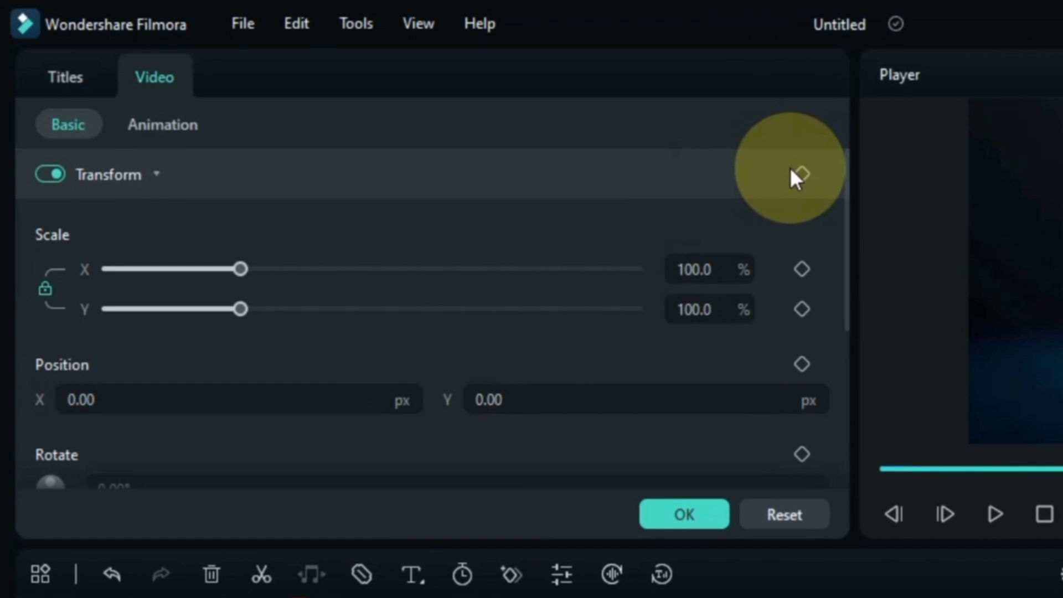
{"action": "left_click", "coordinate": [803, 173]}
{"action": "key", "text": "space"}
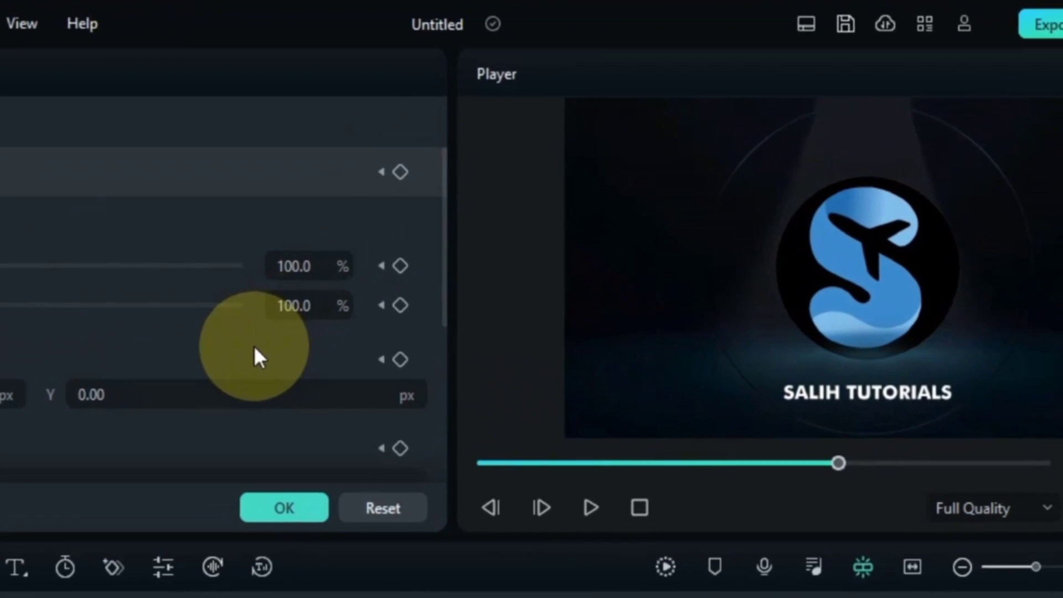
{"action": "key", "text": "space"}
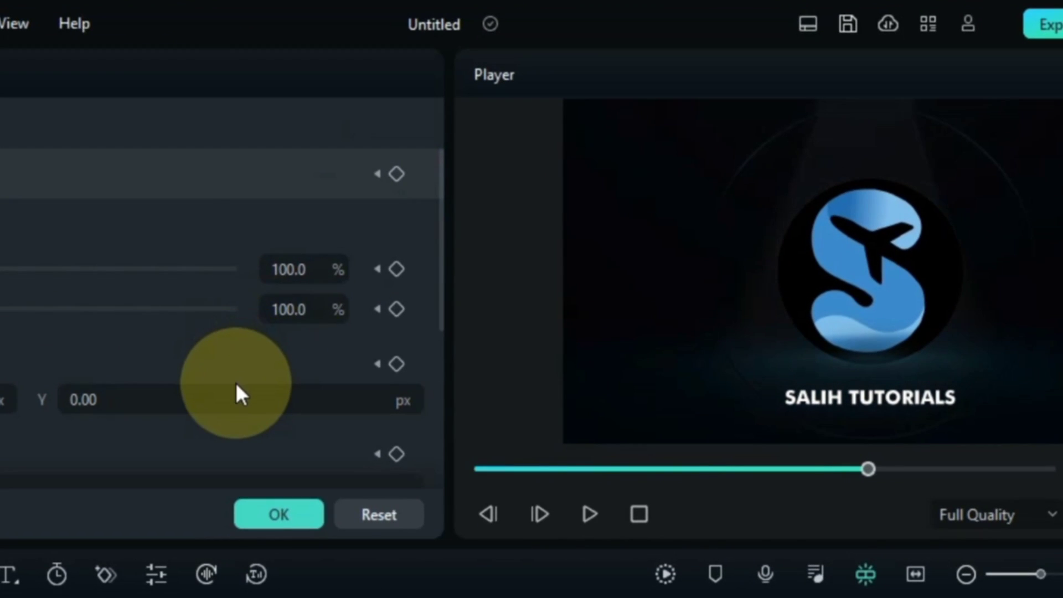
Set the title's Position Y to 42 and scrub back to about 4 seconds.
{"action": "left_click", "coordinate": [235, 388]}
{"action": "key", "text": "Up"}
{"action": "key", "text": "Up"}
{"action": "key", "text": "Up"}
{"action": "key", "text": "Up"}
{"action": "key", "text": "Up"}
{"action": "key", "text": "Up"}
{"action": "key", "text": "Up"}
{"action": "key", "text": "Up"}
{"action": "key", "text": "Up"}
{"action": "key", "text": "Up"}
{"action": "key", "text": "Up"}
{"action": "key", "text": "Up"}
{"action": "key", "text": "Up"}
{"action": "key", "text": "Up"}
{"action": "key", "text": "Up"}
{"action": "key", "text": "Up"}
{"action": "key", "text": "Up"}
{"action": "key", "text": "Up"}
{"action": "key", "text": "Up"}
{"action": "key", "text": "Up"}
{"action": "key", "text": "Up"}
{"action": "key", "text": "Up"}
{"action": "key", "text": "Up"}
{"action": "key", "text": "Up"}
{"action": "key", "text": "Up"}
{"action": "key", "text": "Up"}
{"action": "key", "text": "Up"}
{"action": "key", "text": "Up"}
{"action": "key", "text": "Up"}
{"action": "key", "text": "Up"}
{"action": "key", "text": "Up"}
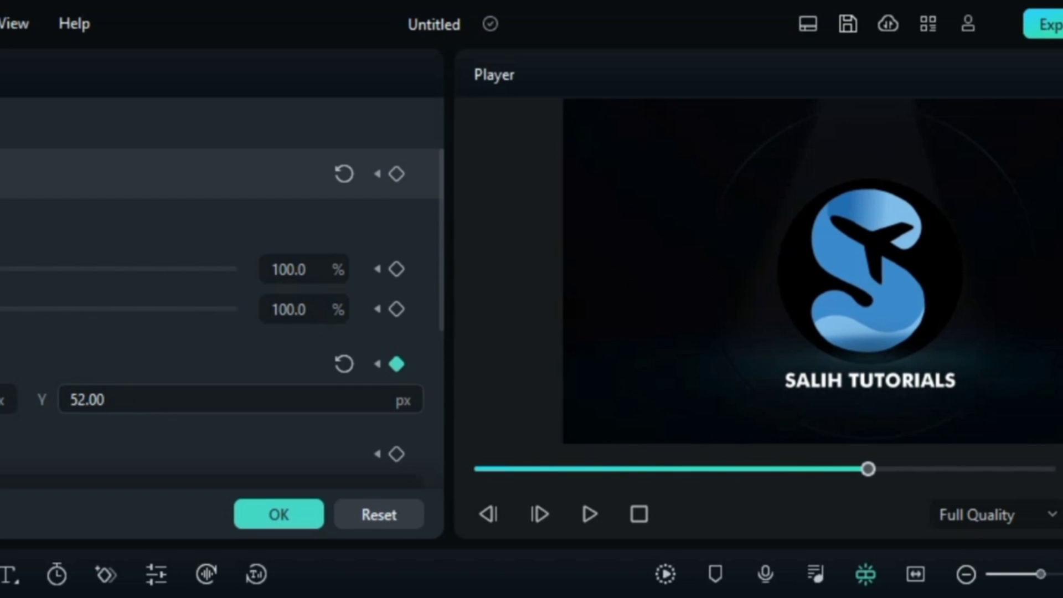
{"action": "key", "text": "Down"}
{"action": "key", "text": "Down"}
{"action": "key", "text": "Down"}
{"action": "key", "text": "Down"}
{"action": "key", "text": "Down"}
{"action": "key", "text": "Down"}
{"action": "key", "text": "Down"}
{"action": "key", "text": "Down"}
{"action": "key", "text": "Down"}
{"action": "key", "text": "Down"}
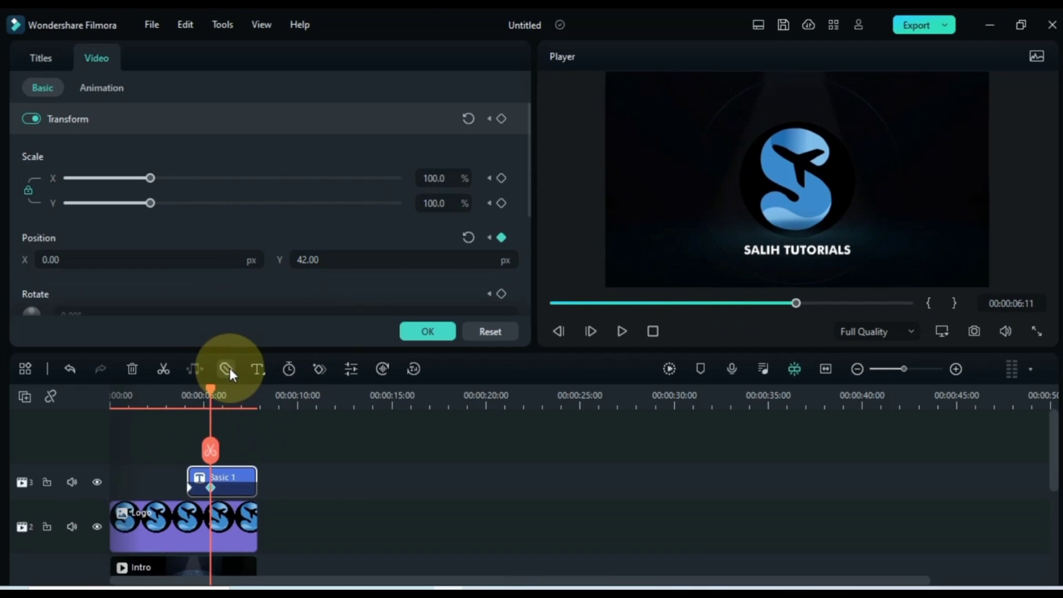
{"action": "left_click_drag", "start_coordinate": [209, 393], "coordinate": [178, 398]}
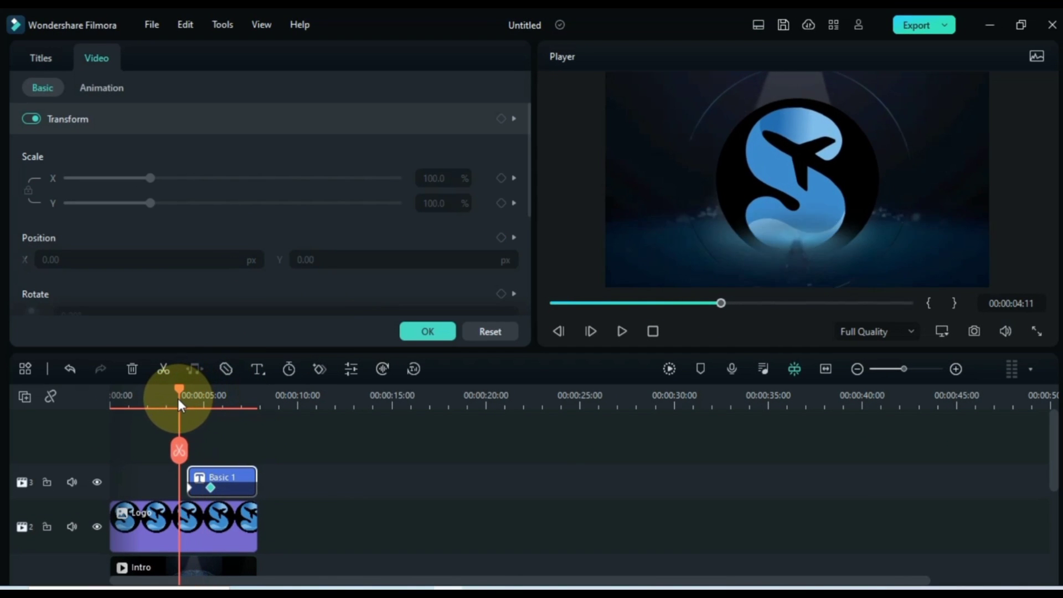